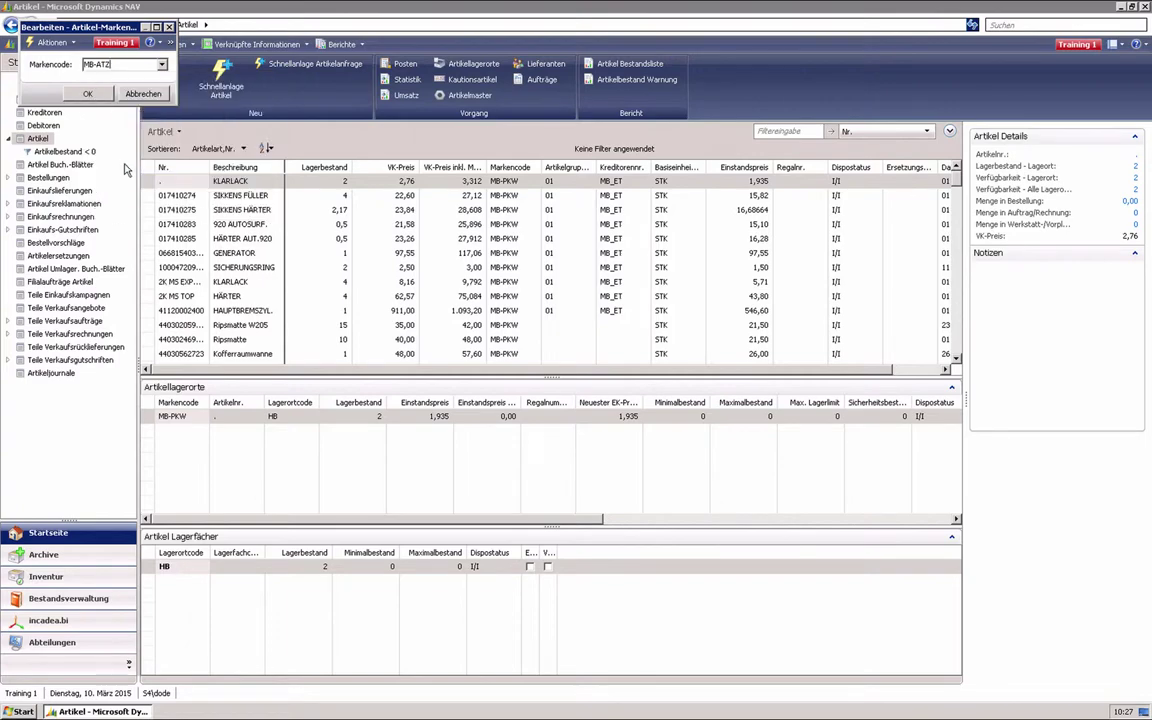
- Create a new item card with brand code MB-ATZ, number 123 and description Wunderbaum
{"action": "left_click", "coordinate": [97, 97]}
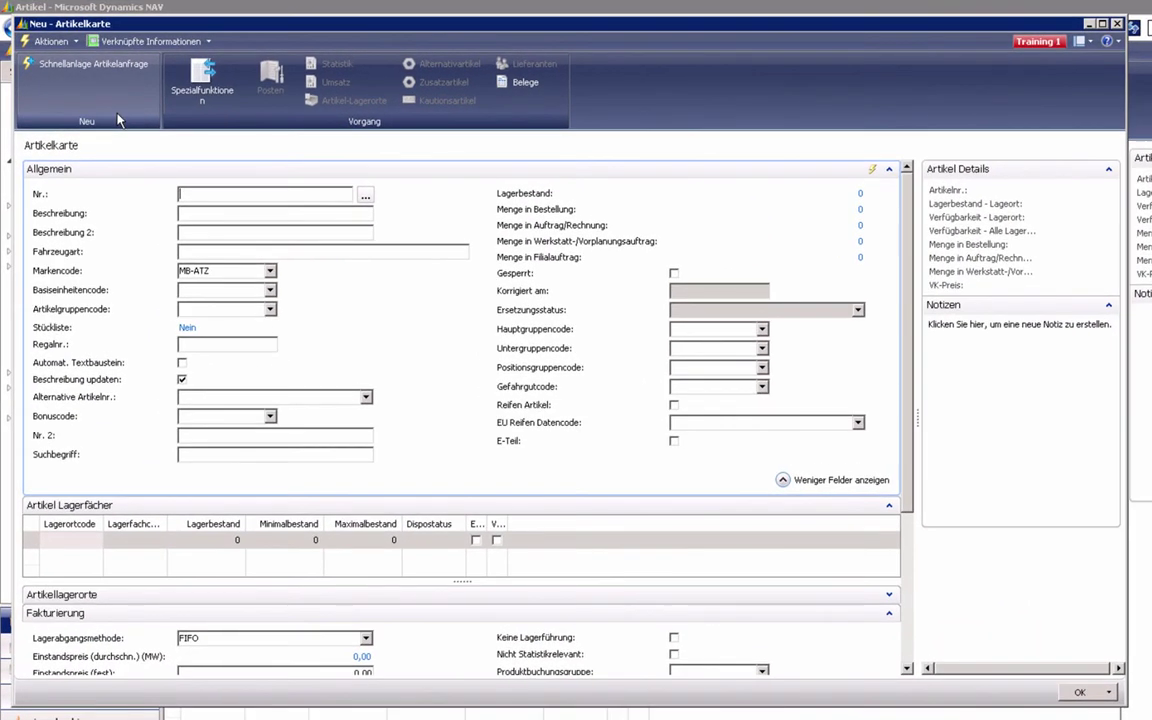
{"action": "type", "text": "123"}
{"action": "key", "text": "Tab"}
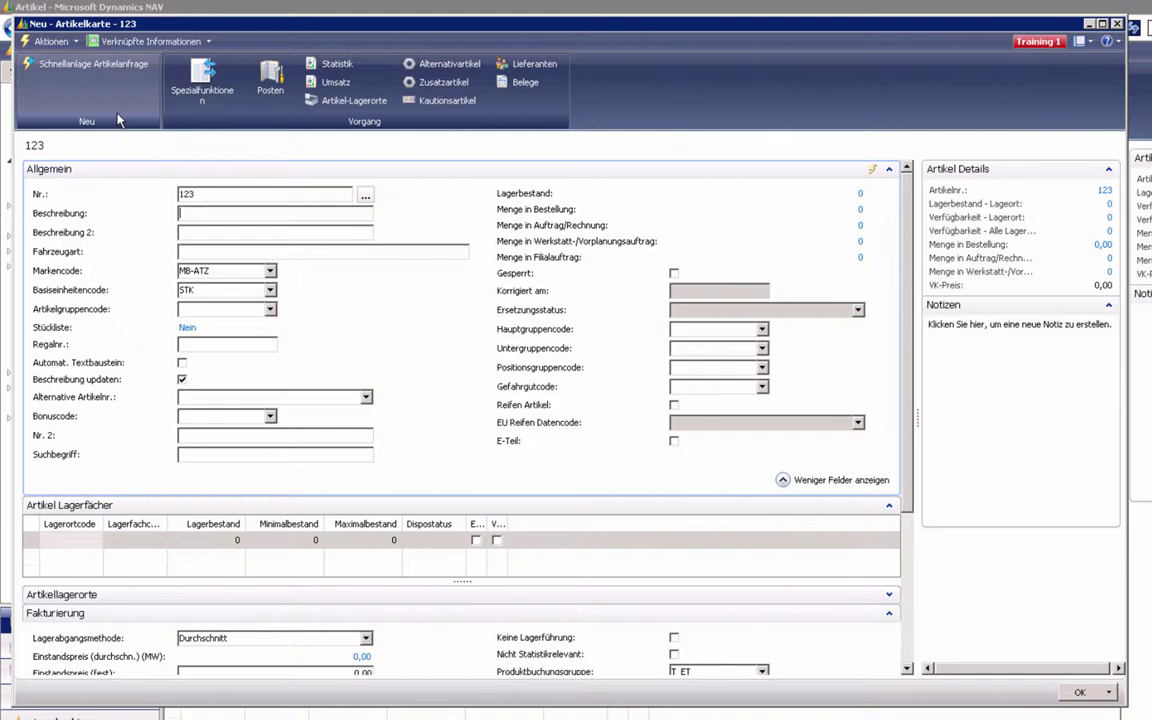
{"action": "type", "text": "Wunderbaum"}
{"action": "key", "text": "Tab"}
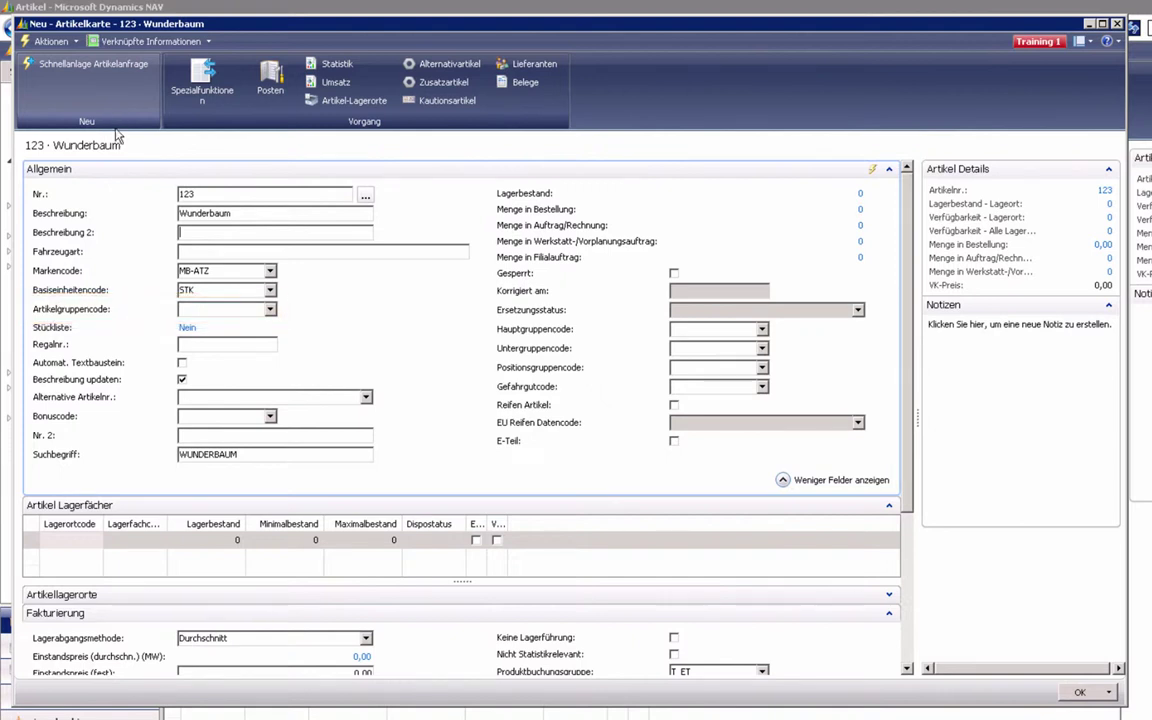
- Assign Artikelgruppencode 20 to the Wunderbaum item
{"action": "left_click", "coordinate": [268, 309]}
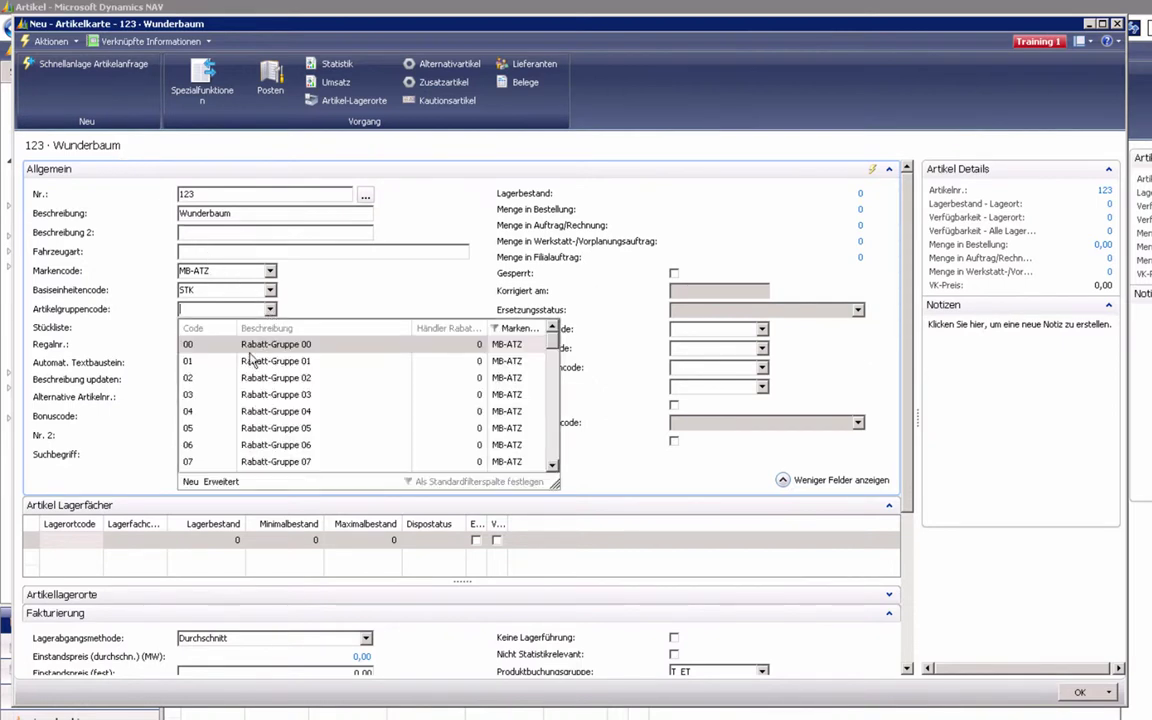
{"action": "scroll", "coordinate": [250, 360], "scroll_direction": "down", "scroll_amount": 4}
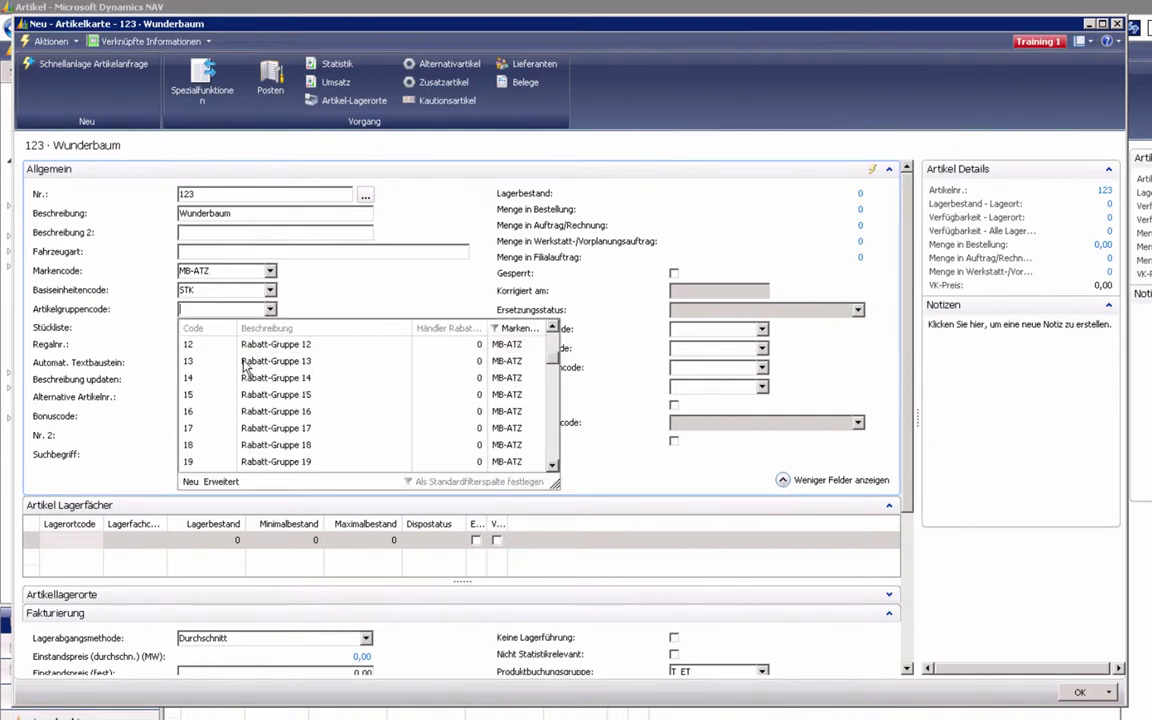
{"action": "scroll", "coordinate": [245, 367], "scroll_direction": "down", "scroll_amount": 3}
{"action": "left_click", "coordinate": [193, 396]}
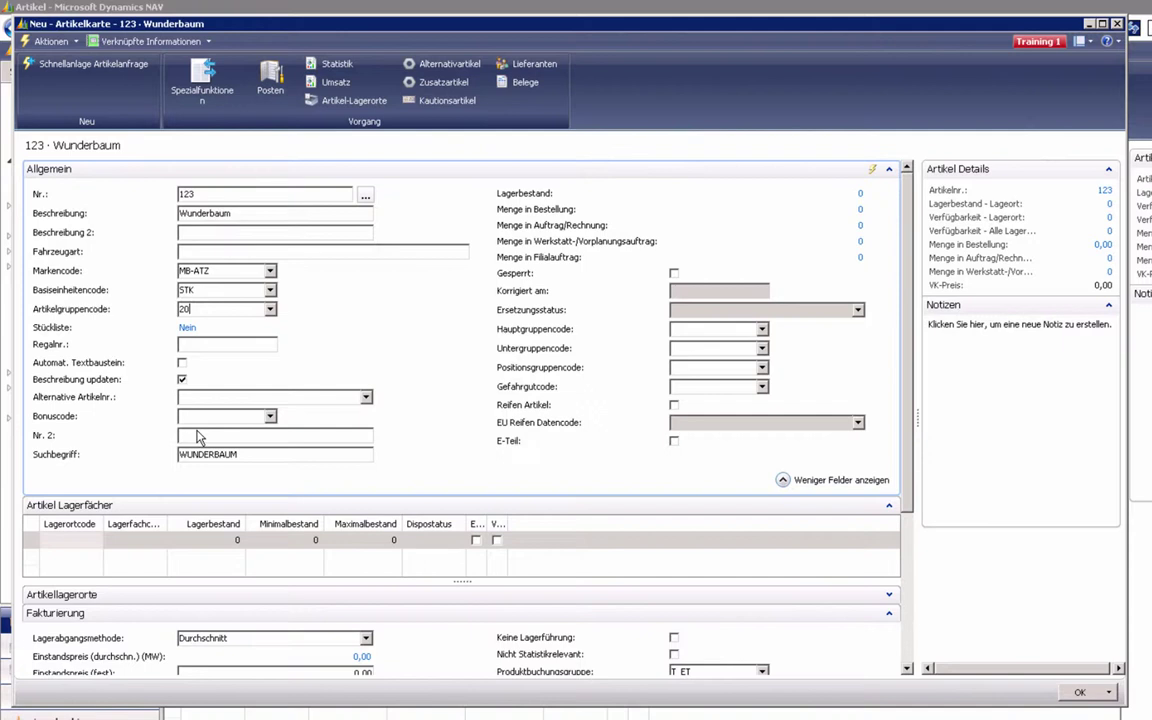
{"action": "left_click", "coordinate": [197, 436]}
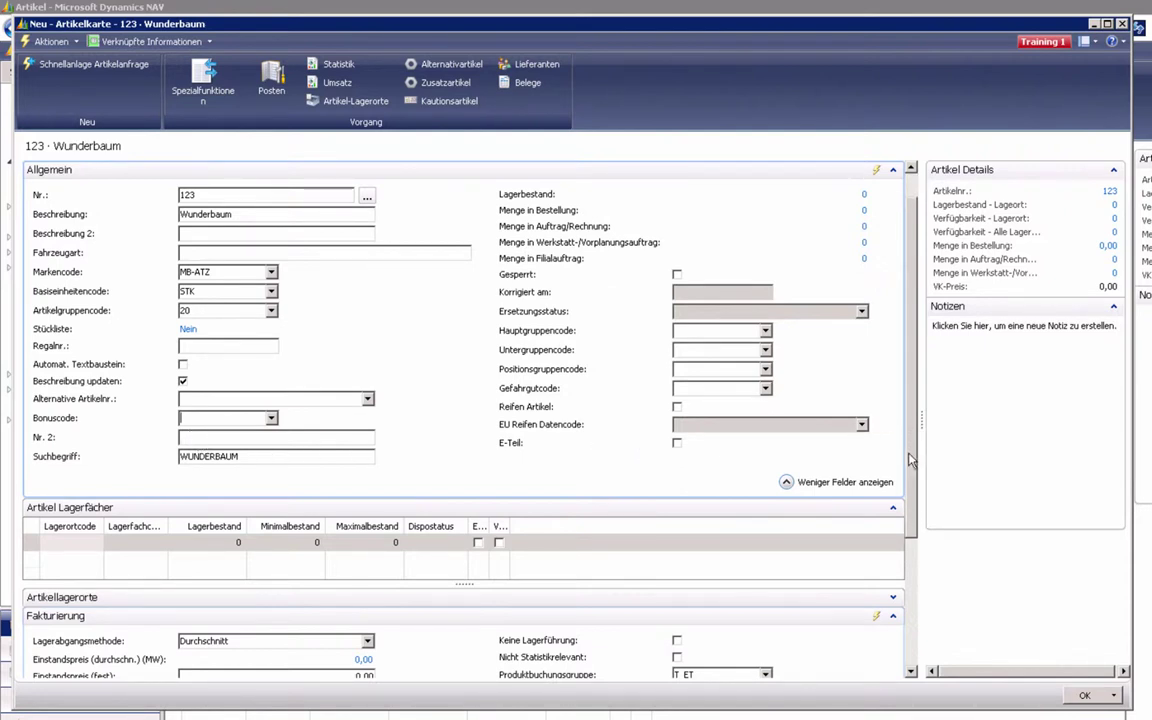
- Set both Einstandspreis and Neuester EK-Preis to 0,20 in the item's invoicing data
{"action": "scroll", "coordinate": [819, 529], "scroll_direction": "down", "scroll_amount": 5}
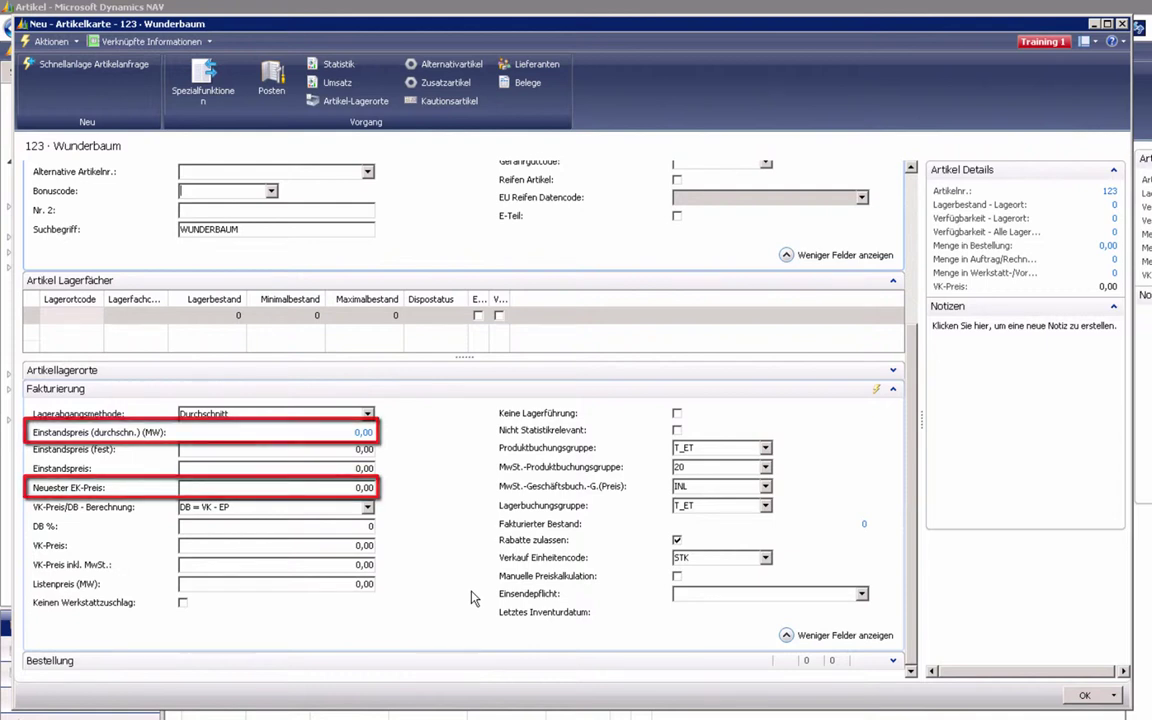
{"action": "left_click", "coordinate": [352, 466]}
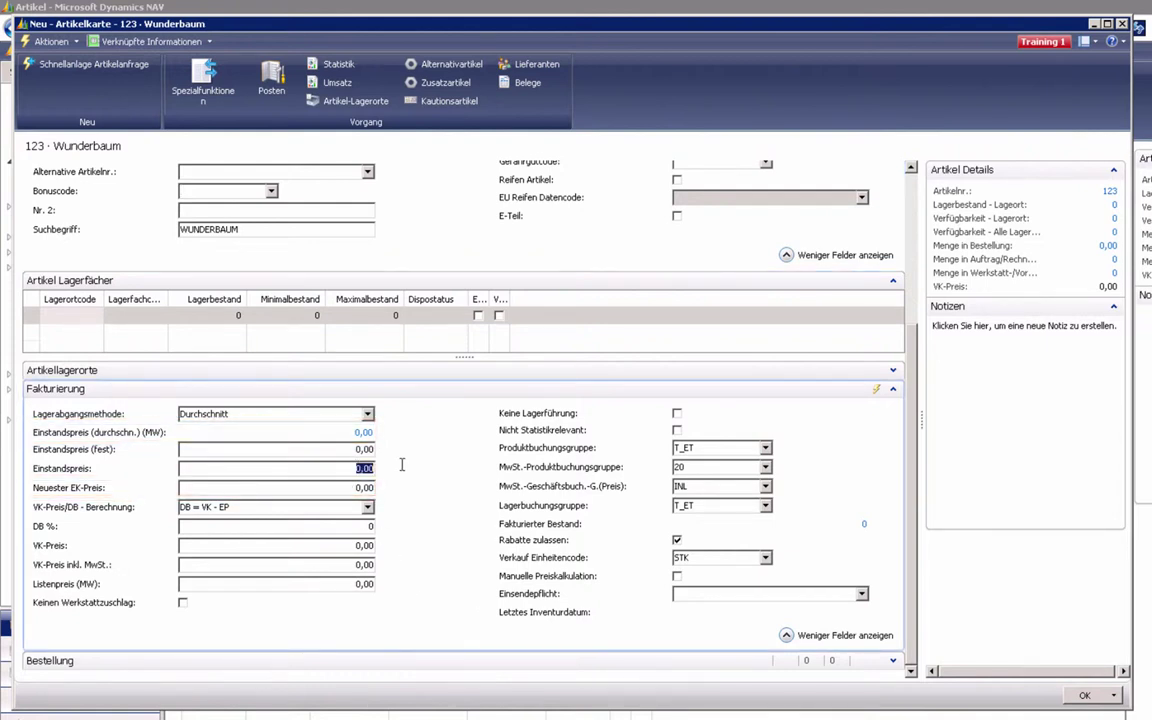
{"action": "type", "text": "0,2"}
{"action": "key", "text": "Tab"}
{"action": "type", "text": "0,2"}
{"action": "key", "text": "Tab"}
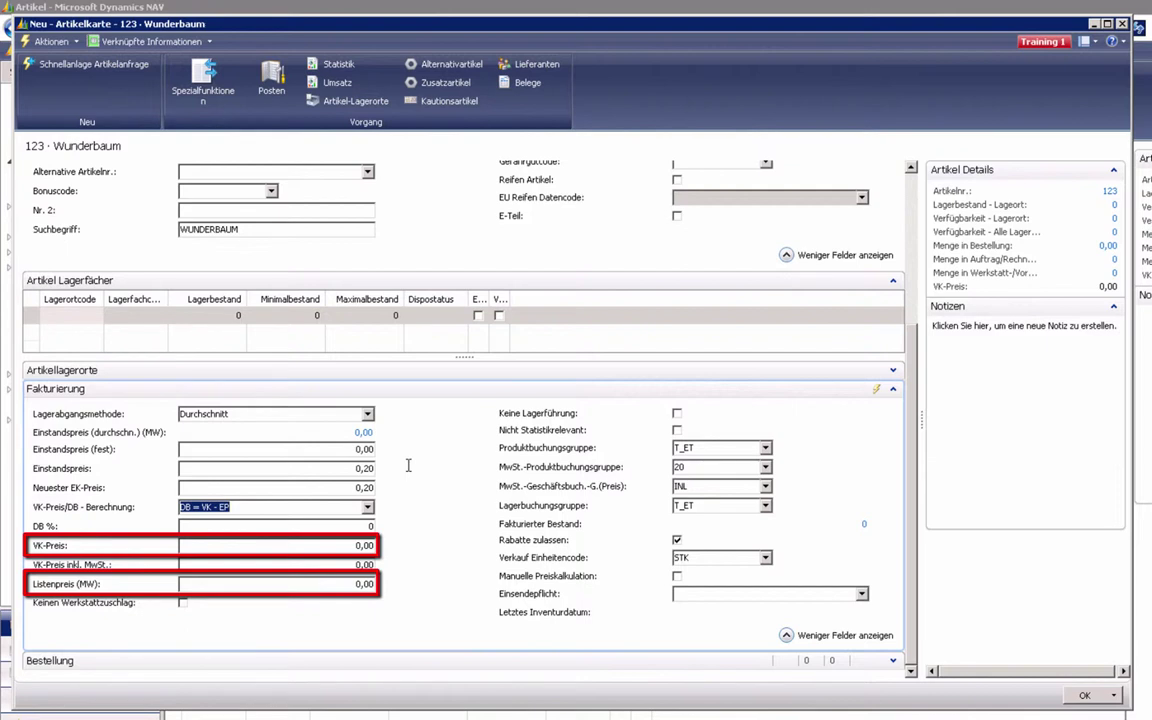
- Set the item's VK-Preis and Listenpreis (MW) to 1,90 each
{"action": "left_click", "coordinate": [346, 545]}
{"action": "type", "text": "1,"}
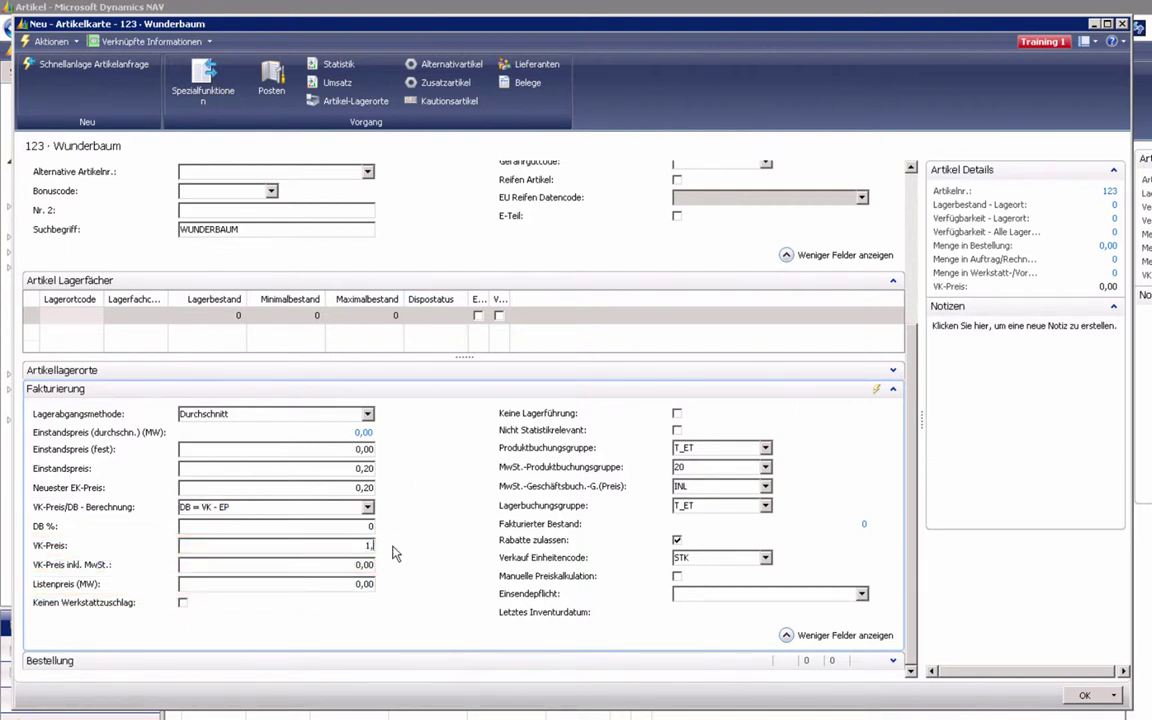
{"action": "type", "text": "9"}
{"action": "key", "text": "Tab"}
{"action": "type", "text": "1,9"}
{"action": "key", "text": "Tab"}
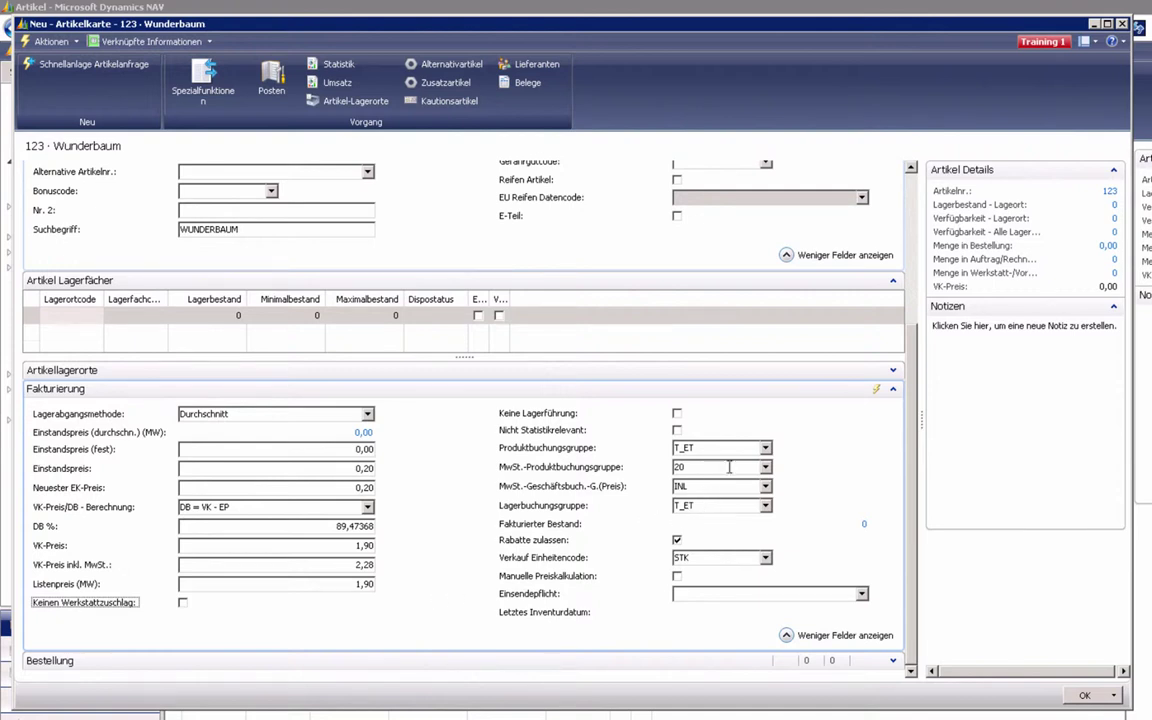
- Change the item's Produktbuchungsgruppe to T_ZUB (Zubehör und Handelsteile)
{"action": "left_click", "coordinate": [765, 449]}
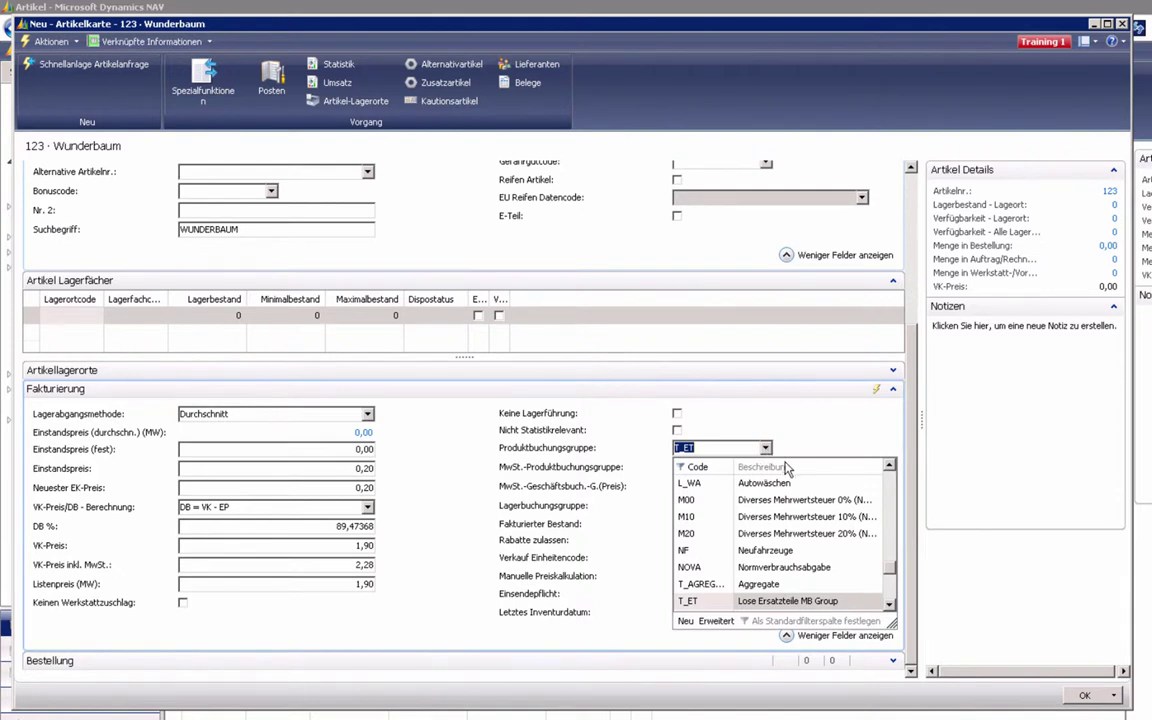
{"action": "left_click", "coordinate": [889, 606]}
{"action": "left_click", "coordinate": [889, 606]}
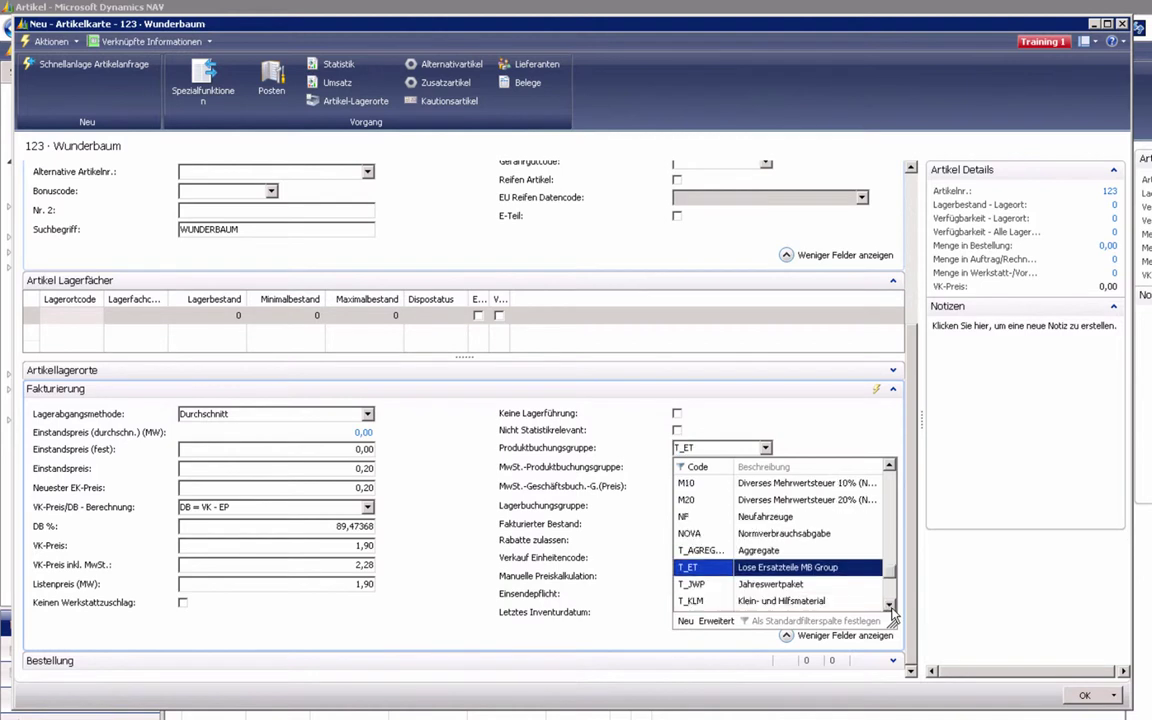
{"action": "left_click", "coordinate": [889, 606]}
{"action": "left_click", "coordinate": [889, 606]}
{"action": "left_click", "coordinate": [889, 606]}
{"action": "left_click", "coordinate": [889, 606]}
{"action": "left_click", "coordinate": [889, 606]}
{"action": "left_click", "coordinate": [889, 606]}
{"action": "left_click", "coordinate": [889, 606]}
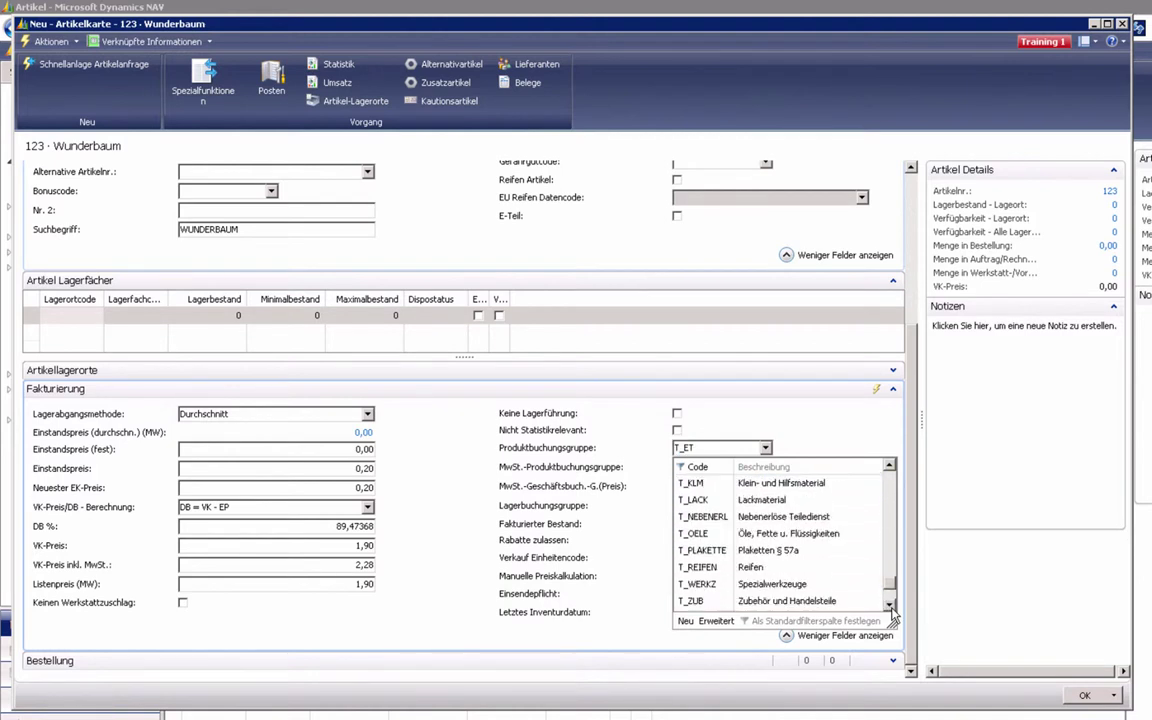
{"action": "left_click", "coordinate": [829, 599]}
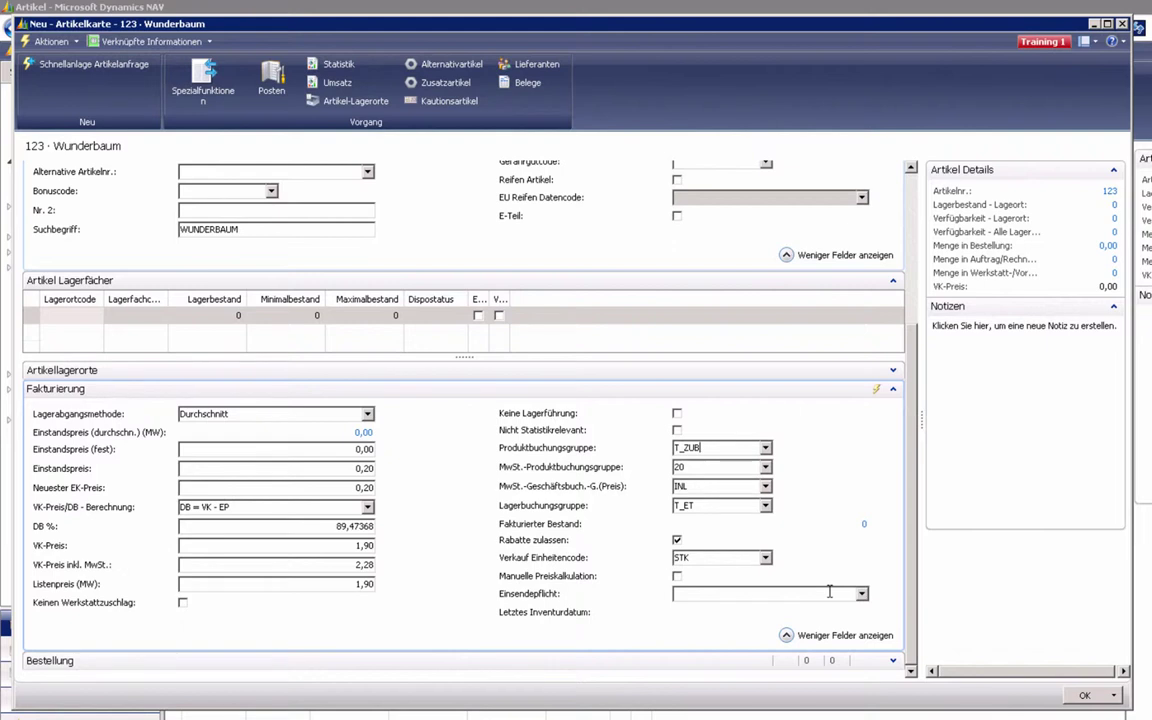
- Change the item's Lagerbuchungsgruppe to T_ZUB and finish the item card
{"action": "left_click", "coordinate": [765, 505]}
{"action": "scroll", "coordinate": [893, 595], "scroll_direction": "down", "scroll_amount": 2}
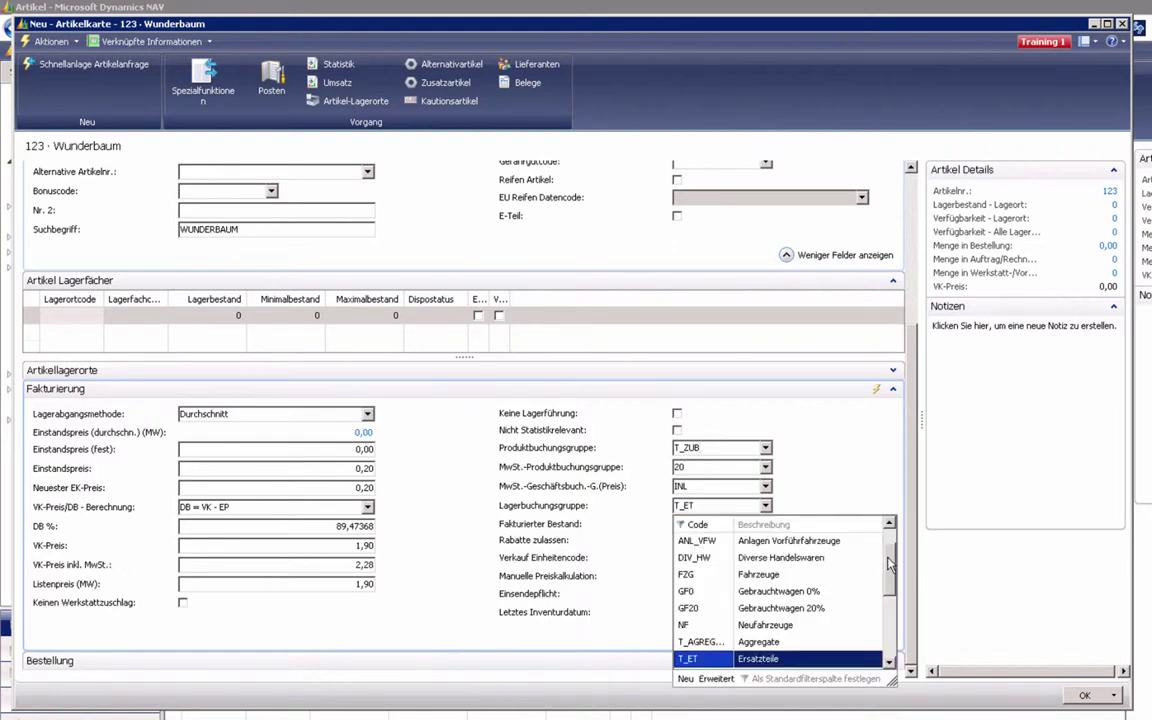
{"action": "scroll", "coordinate": [893, 595], "scroll_direction": "down", "scroll_amount": 3}
{"action": "left_click", "coordinate": [812, 643]}
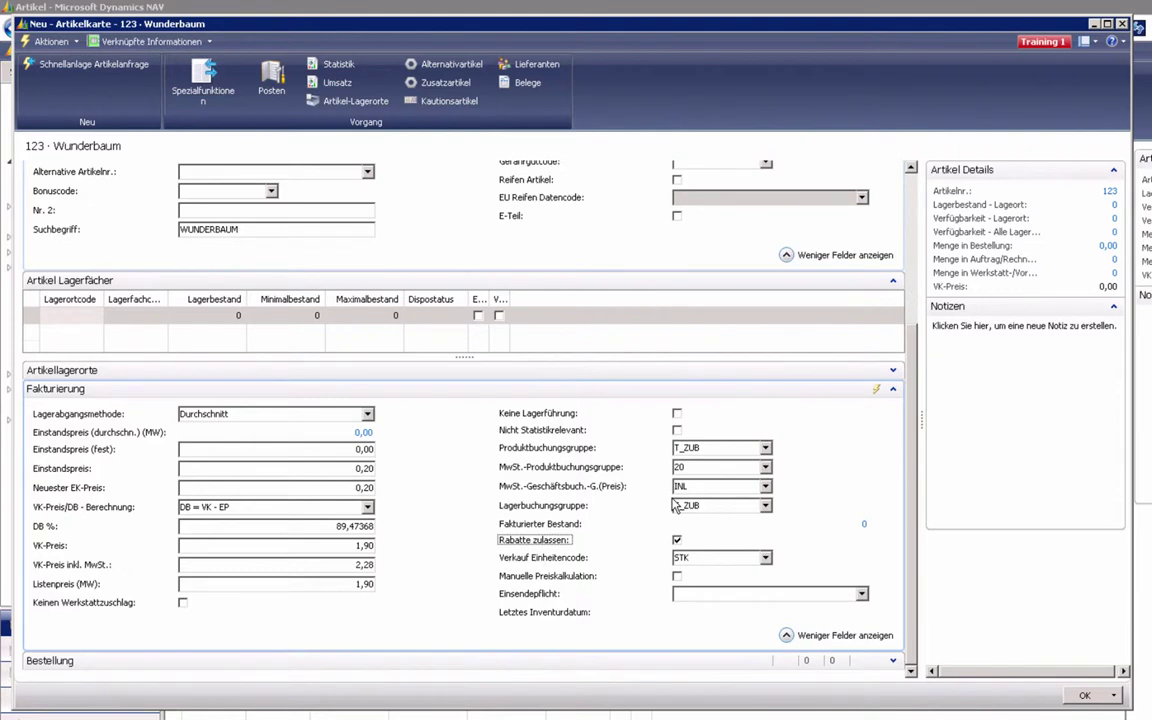
{"action": "left_click", "coordinate": [1085, 695]}
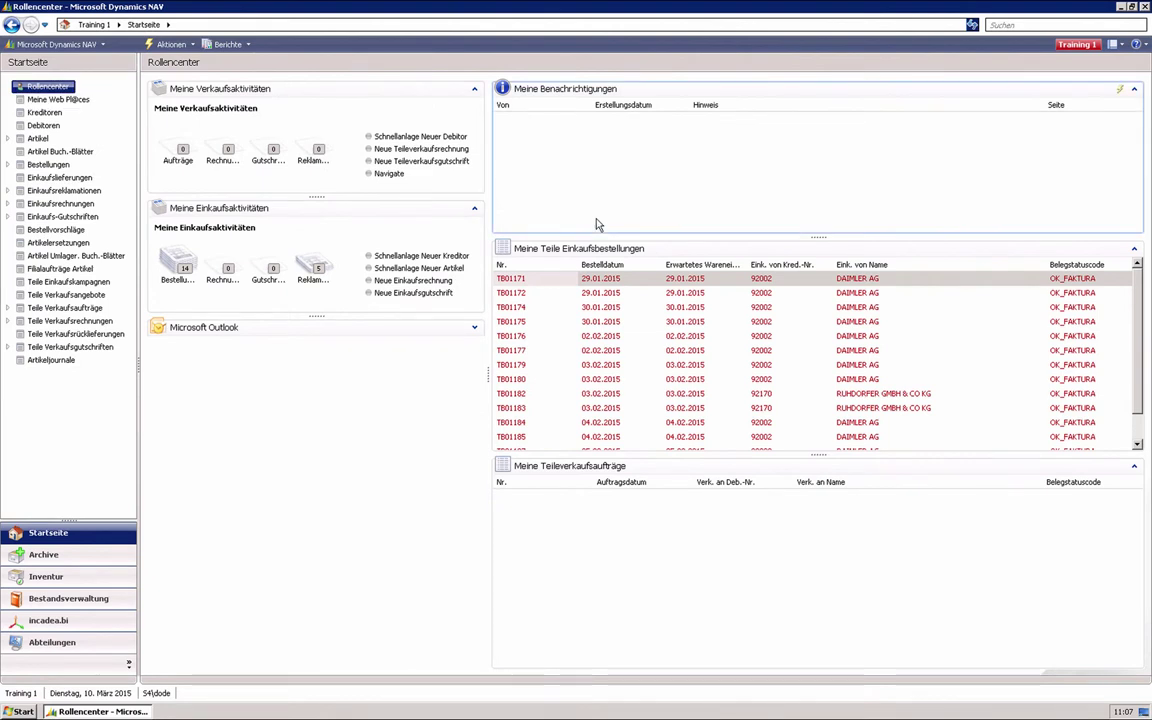
{"action": "left_click", "coordinate": [72, 244]}
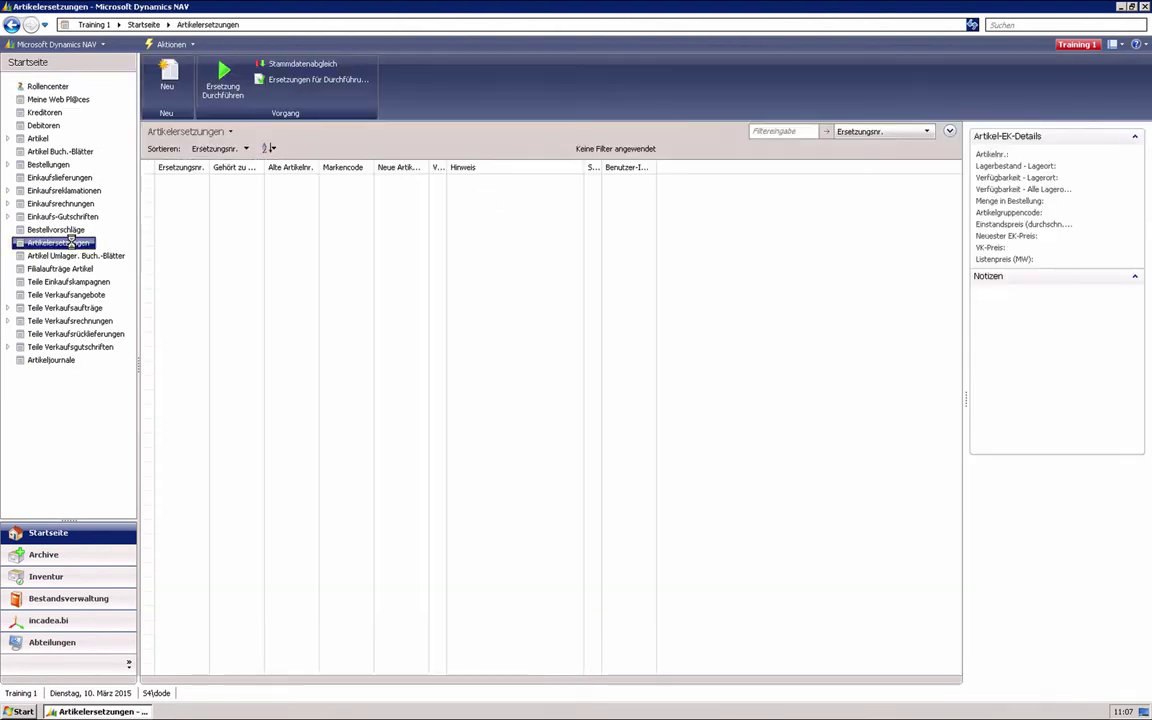
{"action": "left_click", "coordinate": [167, 78]}
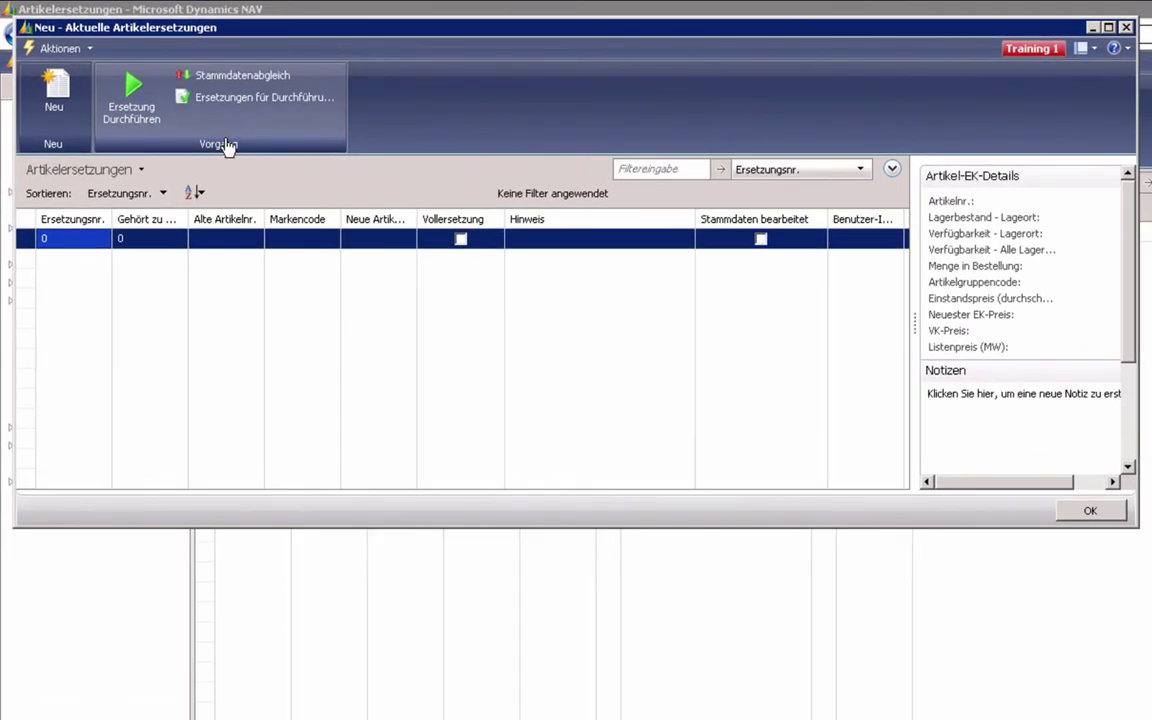
{"action": "left_click", "coordinate": [200, 237]}
{"action": "key", "text": "ctrl+v"}
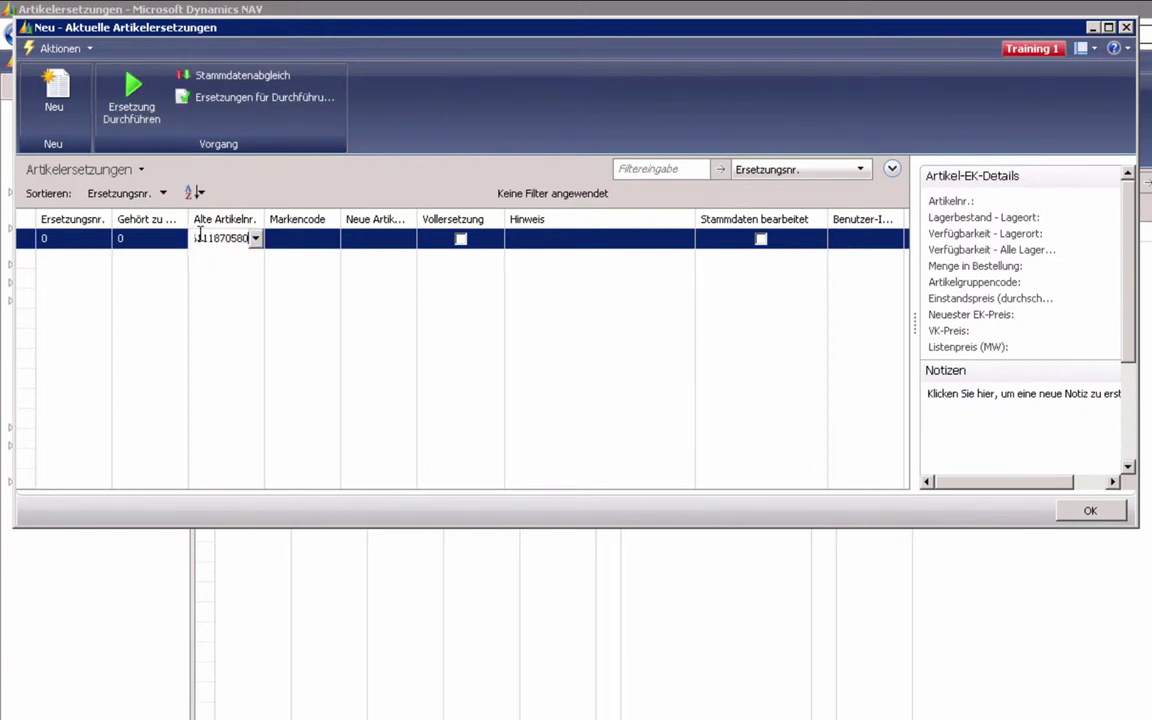
{"action": "key", "text": "Tab"}
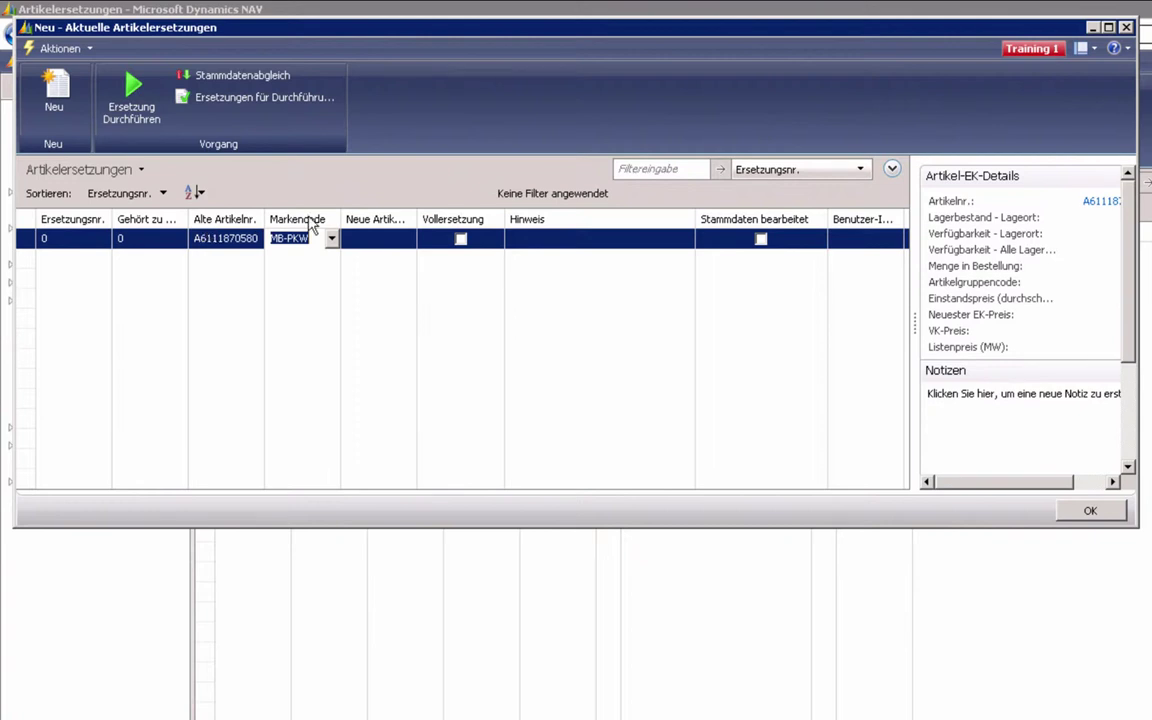
{"action": "left_click", "coordinate": [362, 238]}
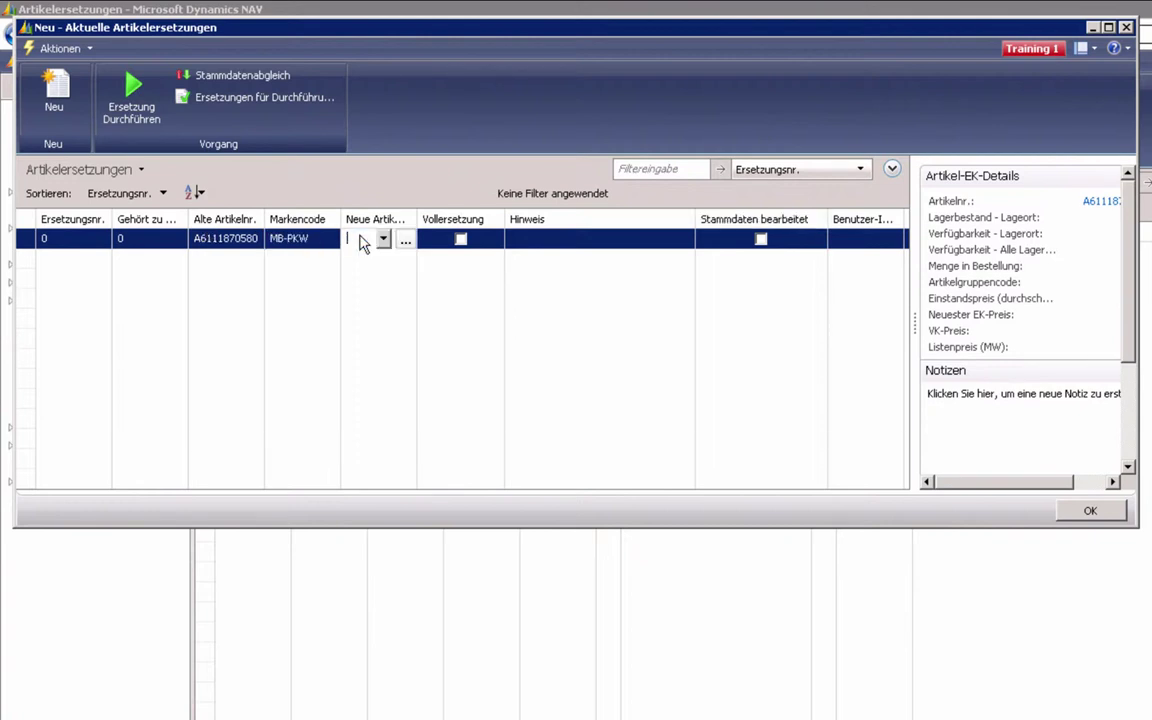
{"action": "type", "text": "70580"}
{"action": "key", "text": "Tab"}
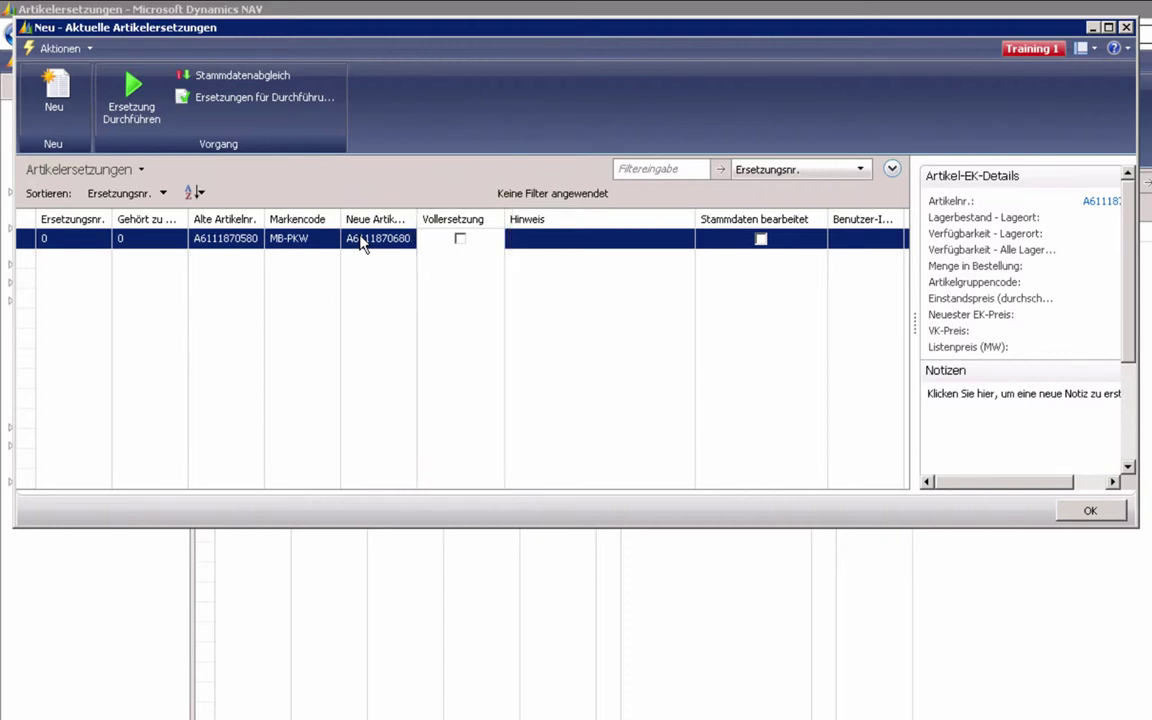
{"action": "left_click", "coordinate": [460, 239]}
{"action": "left_click", "coordinate": [761, 240]}
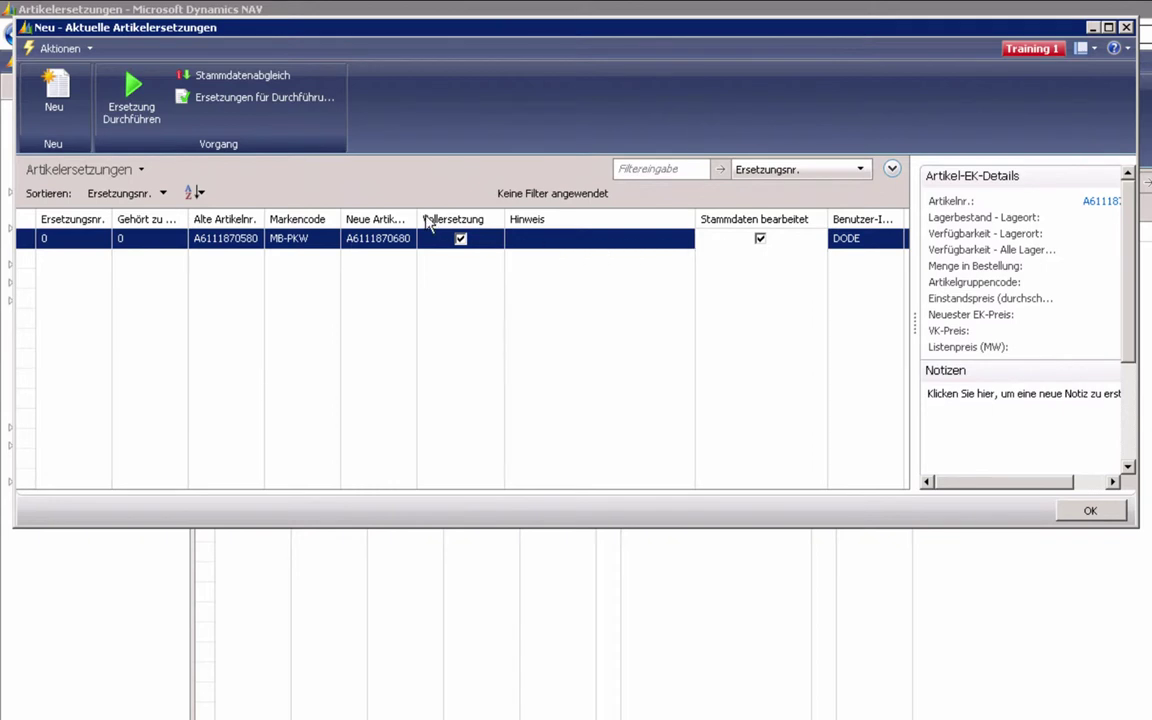
{"action": "left_click", "coordinate": [143, 108]}
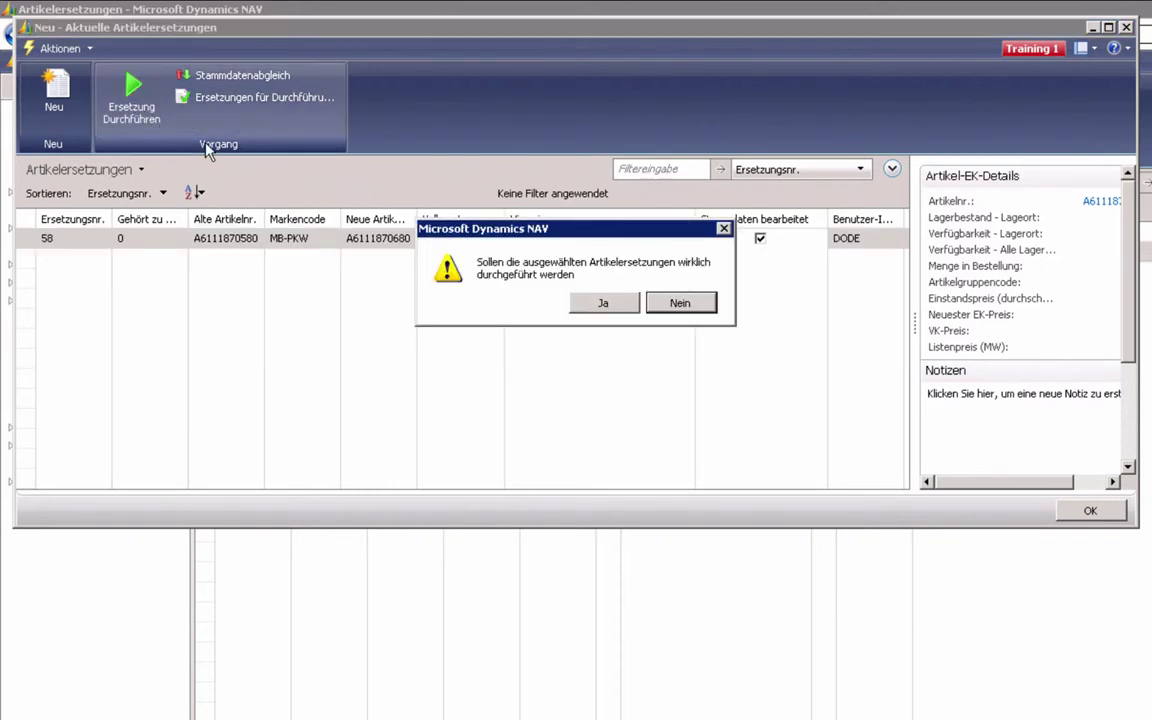
{"action": "left_click", "coordinate": [590, 303]}
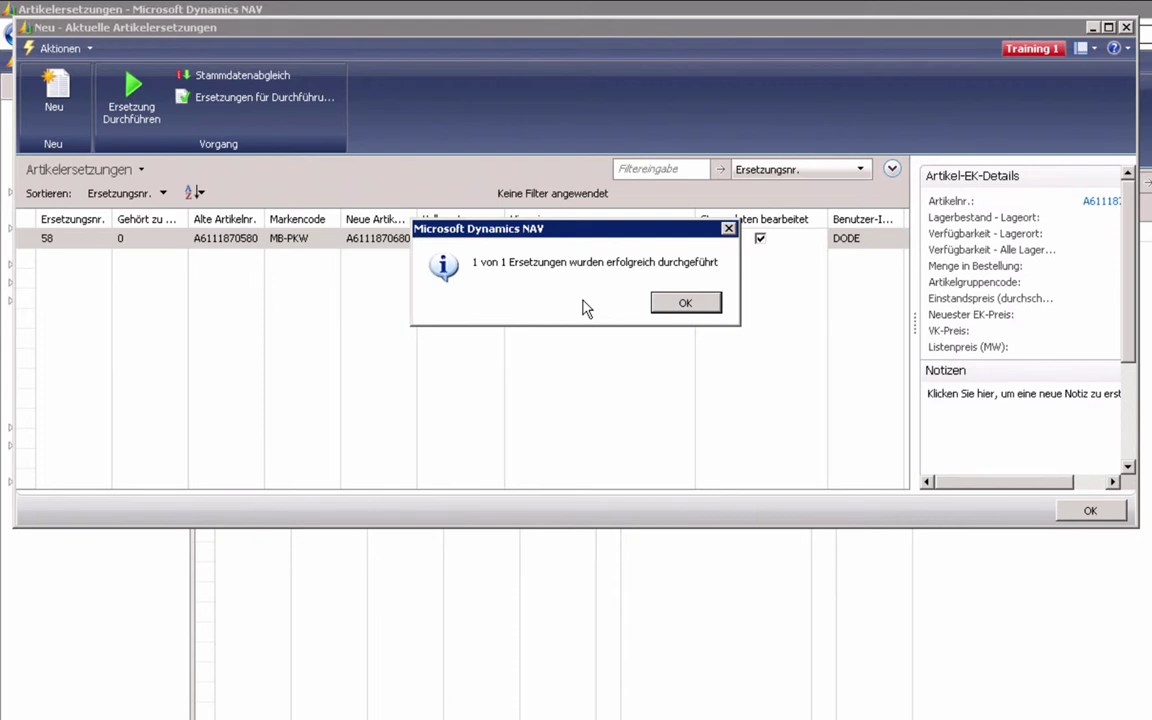
{"action": "left_click", "coordinate": [688, 309]}
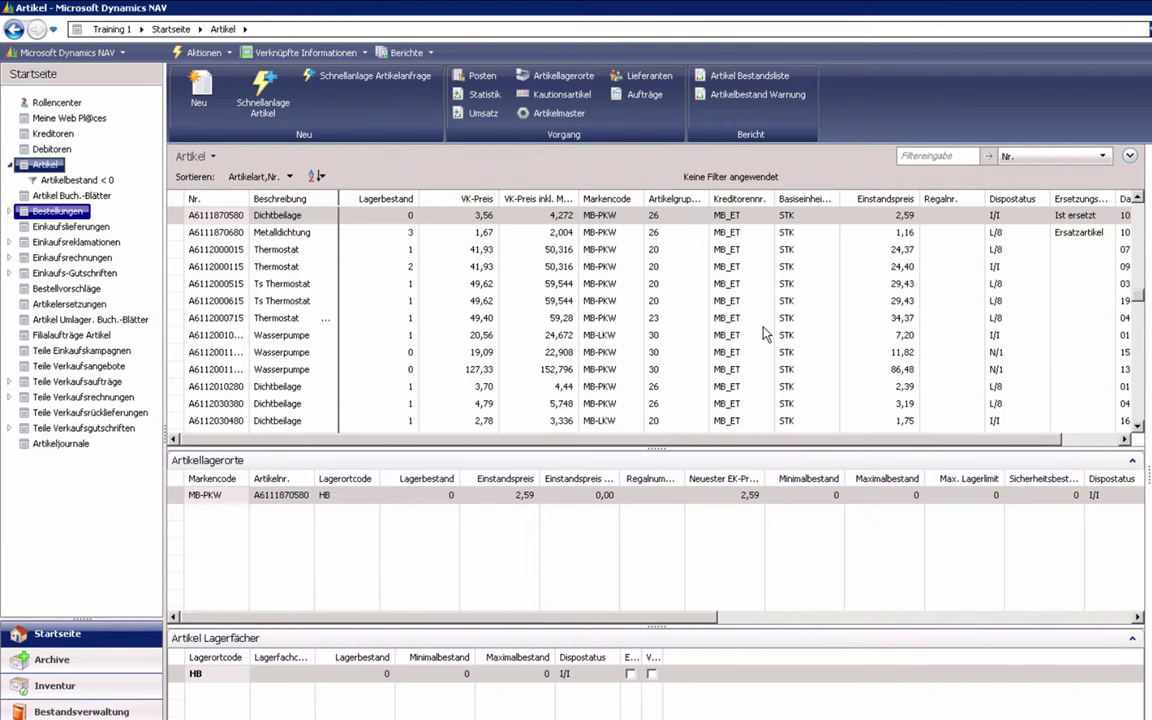
- Filter the item list by number A6111870
{"action": "left_click", "coordinate": [936, 158]}
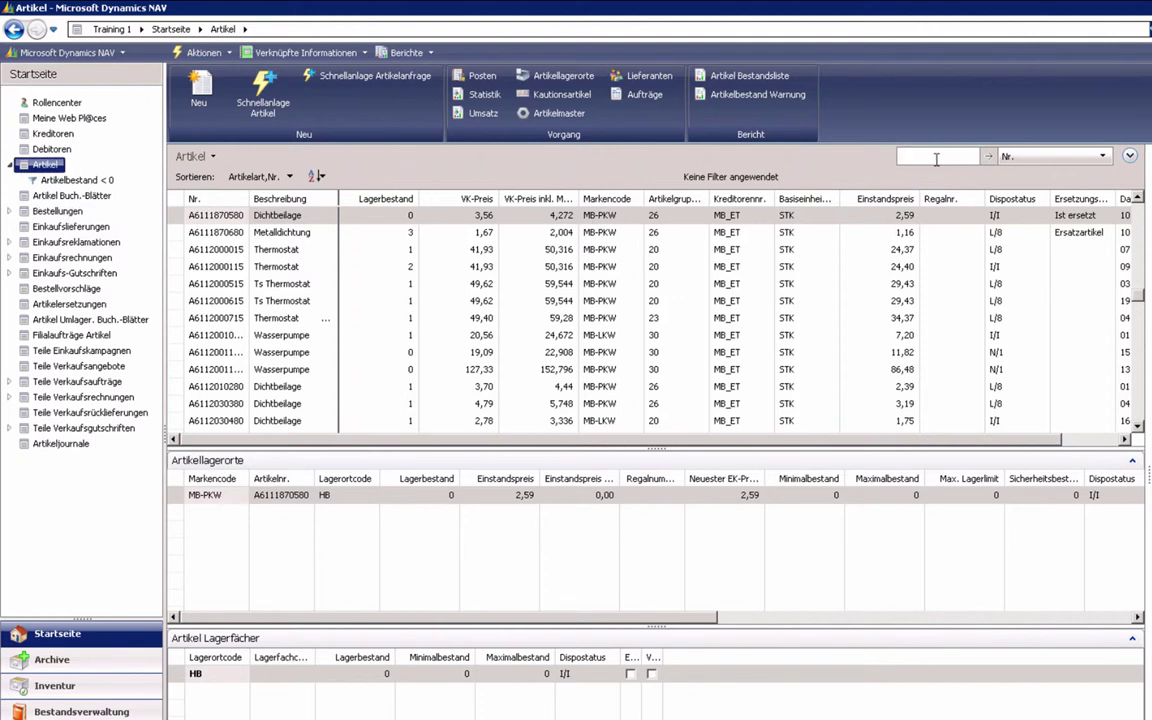
{"action": "type", "text": "A6111870"}
{"action": "key", "text": "Return"}
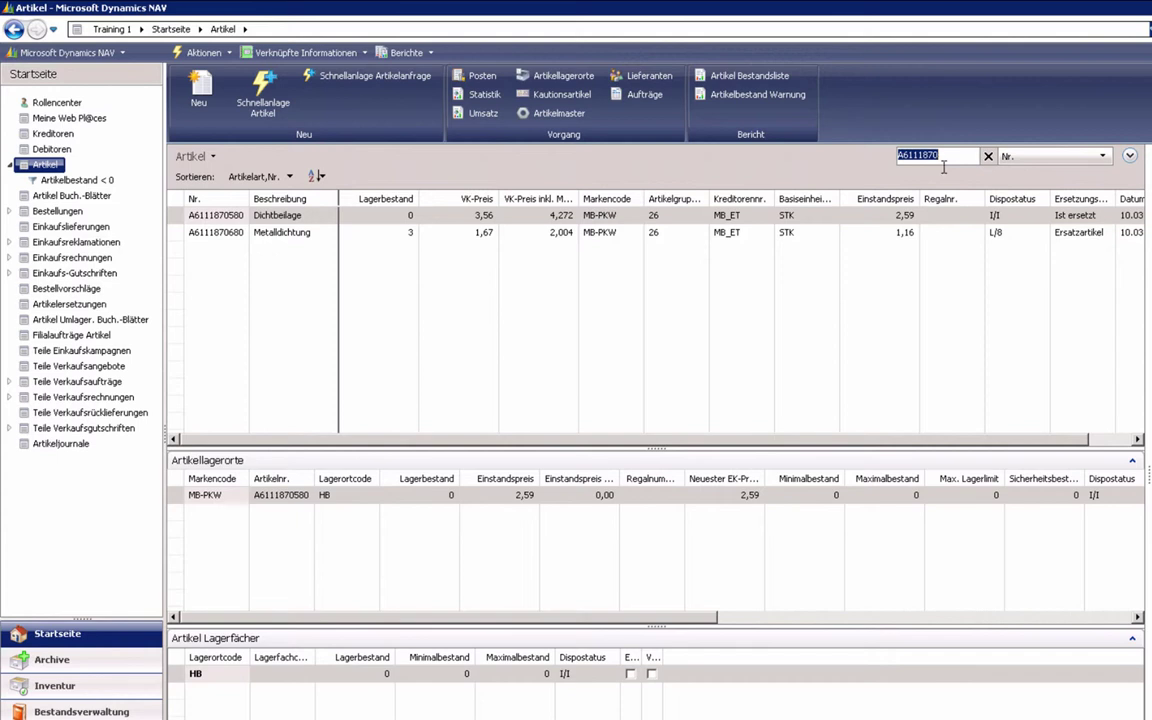
{"action": "left_click", "coordinate": [199, 220]}
{"action": "double_click", "coordinate": [199, 220]}
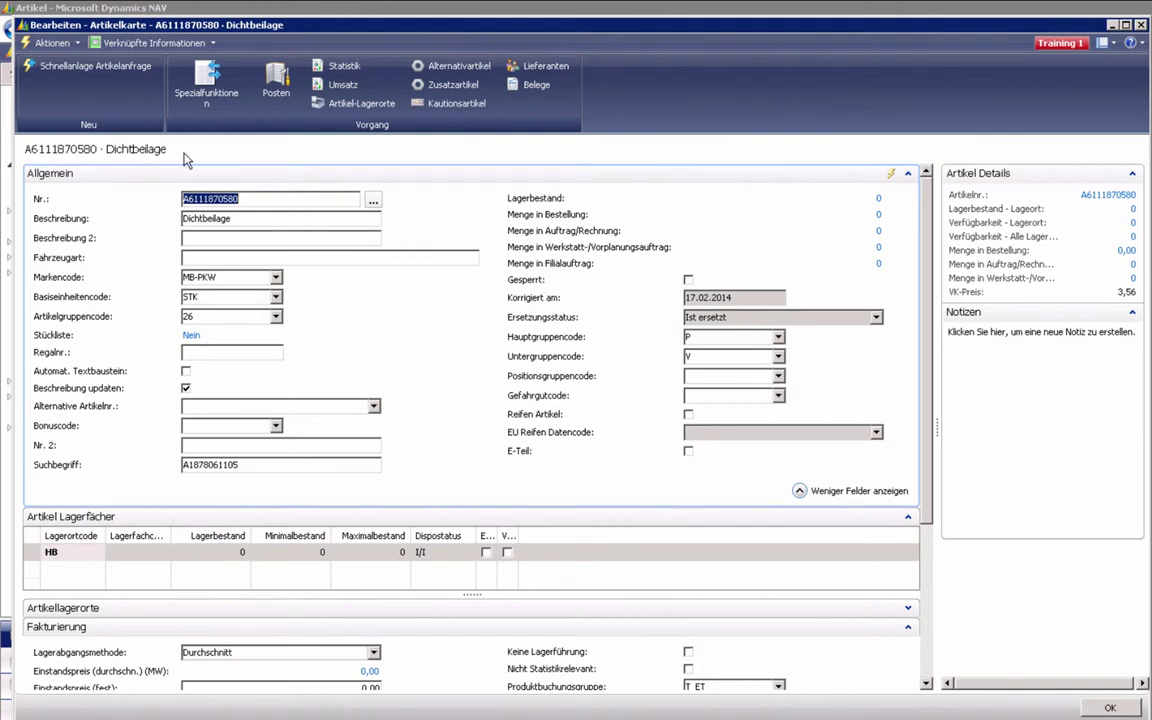
{"action": "left_click", "coordinate": [155, 43]}
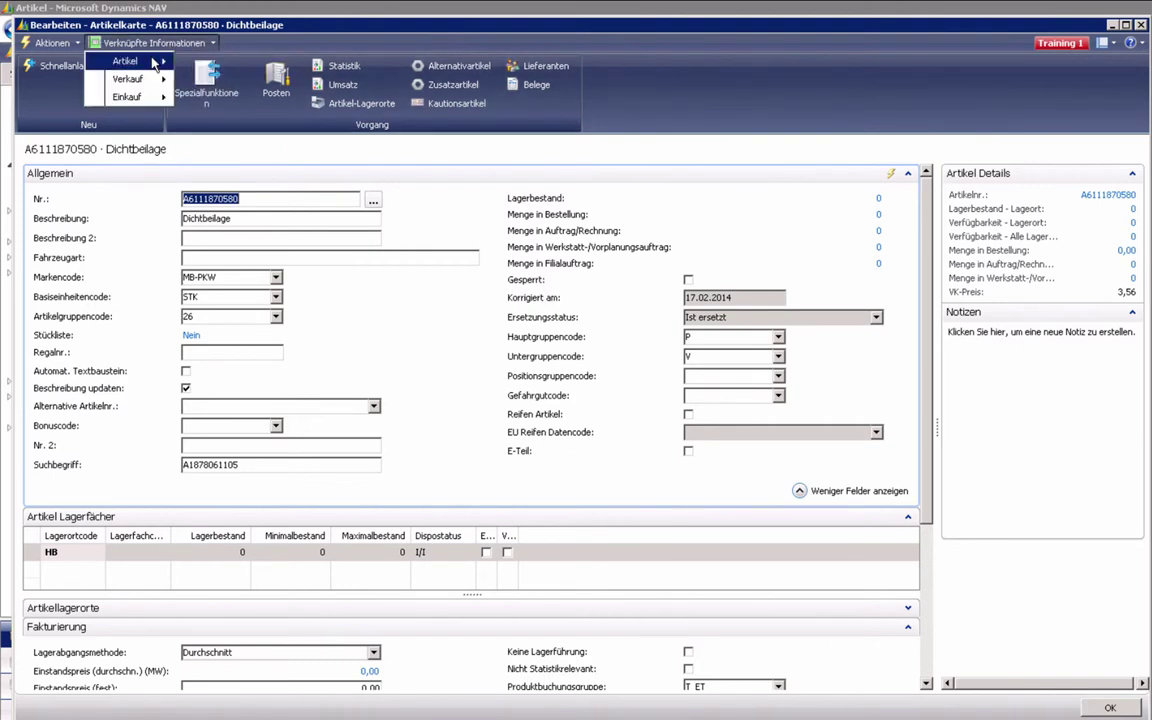
{"action": "mouse_move", "coordinate": [152, 62]}
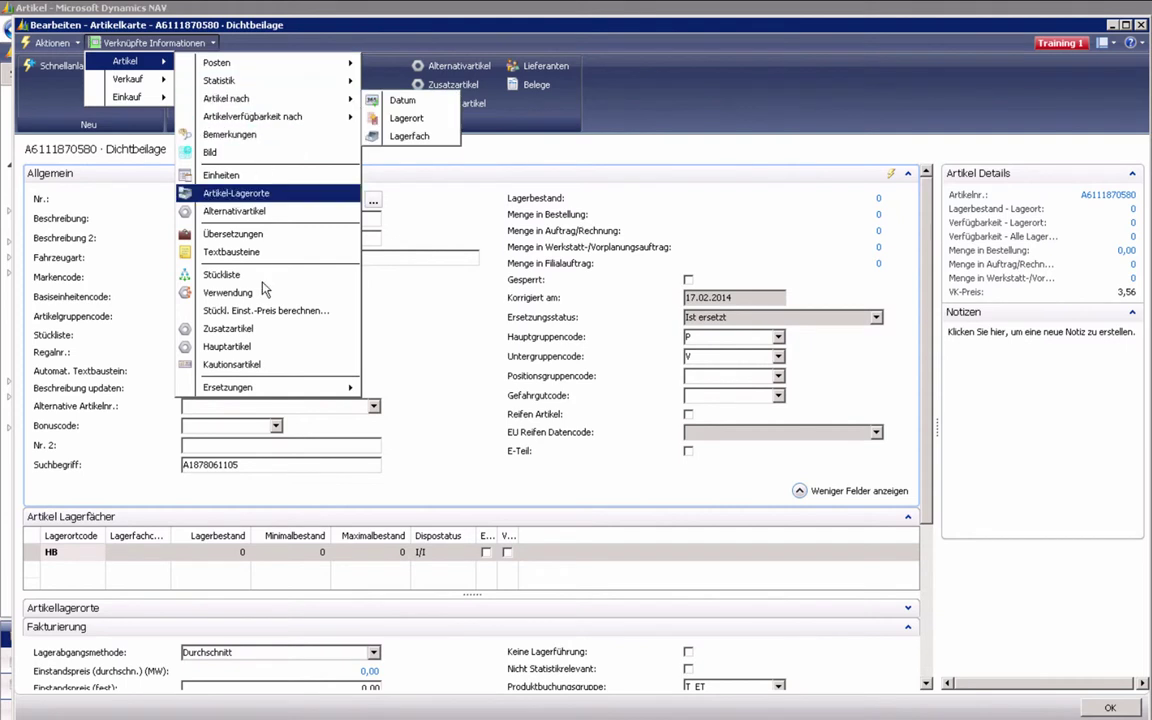
{"action": "mouse_move", "coordinate": [273, 392]}
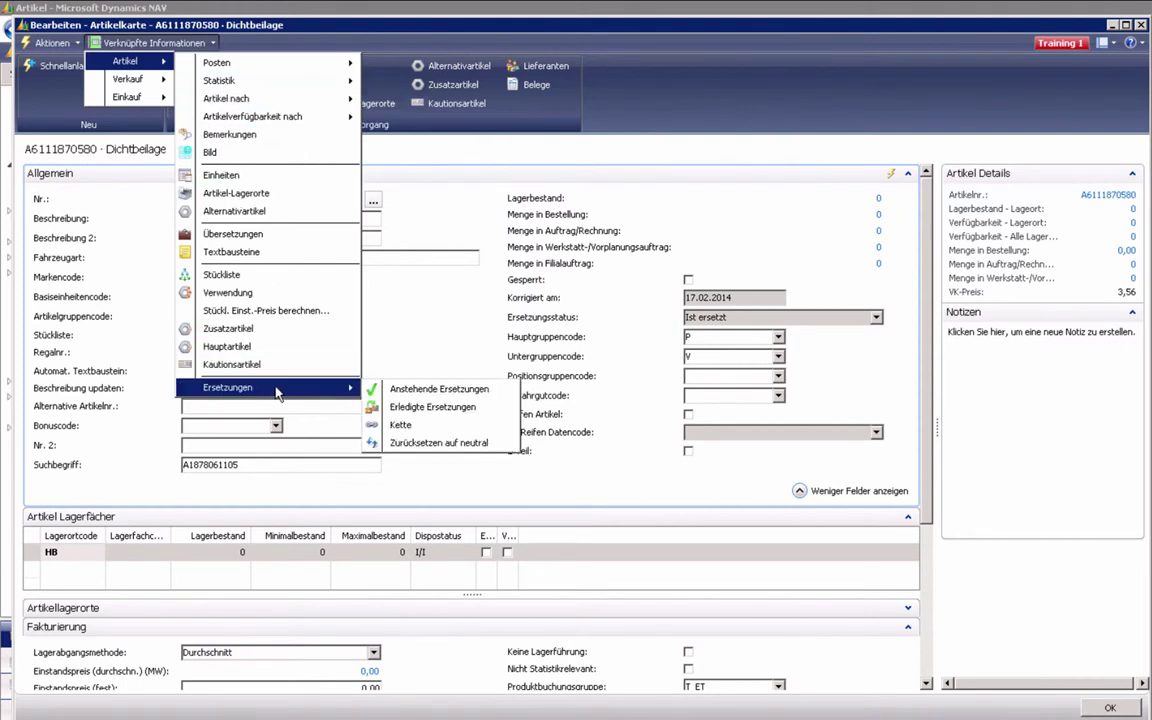
{"action": "left_click", "coordinate": [428, 444]}
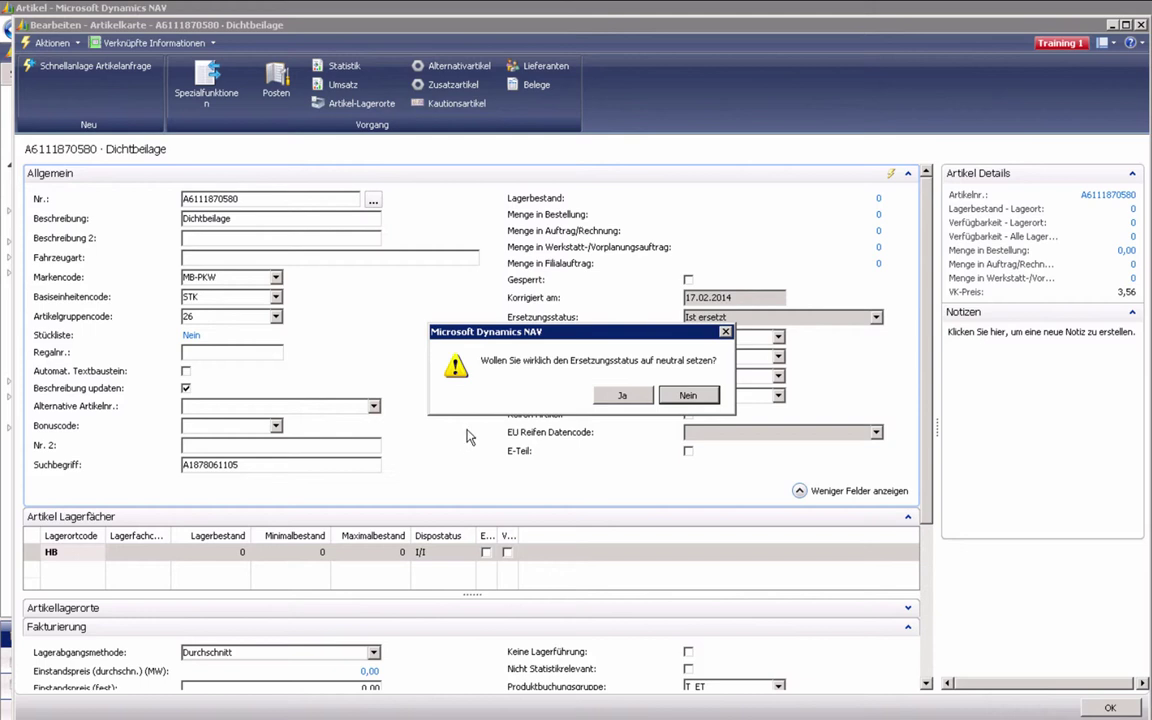
{"action": "left_click", "coordinate": [607, 398]}
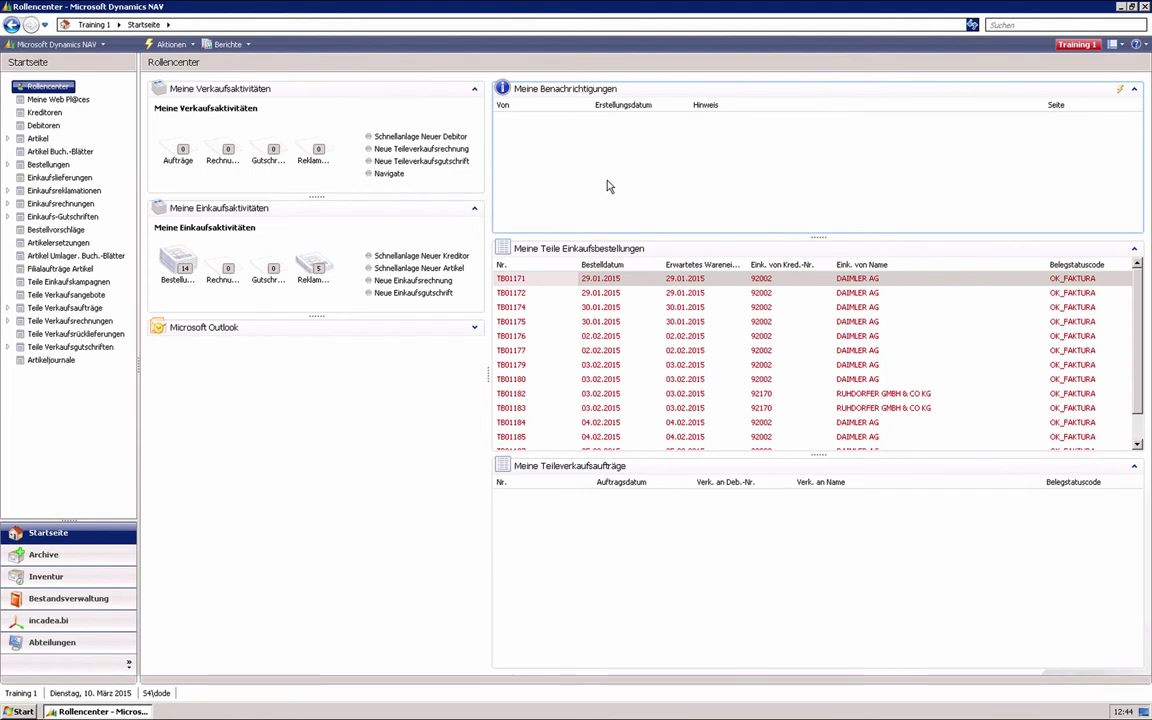
- Open the STANDARD journal under Artikel Buch.-Blätter and set the line's Postenart to Abgang
{"action": "left_click", "coordinate": [80, 151]}
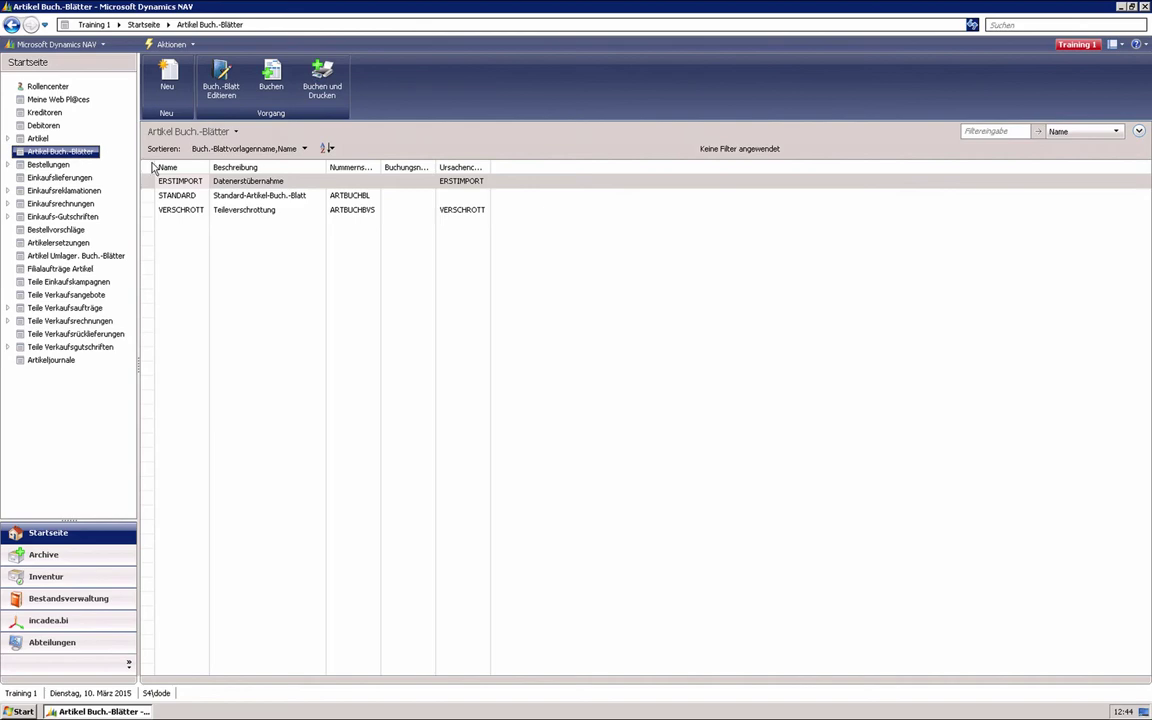
{"action": "double_click", "coordinate": [154, 195]}
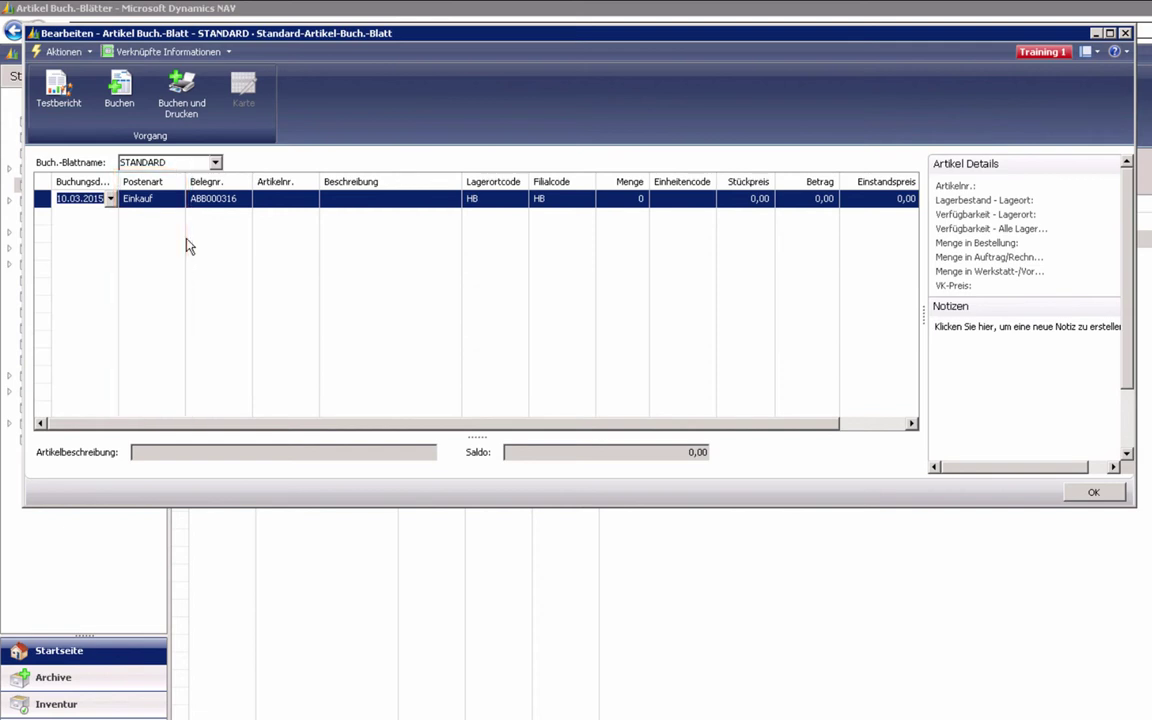
{"action": "left_click", "coordinate": [168, 200]}
{"action": "left_click", "coordinate": [175, 198]}
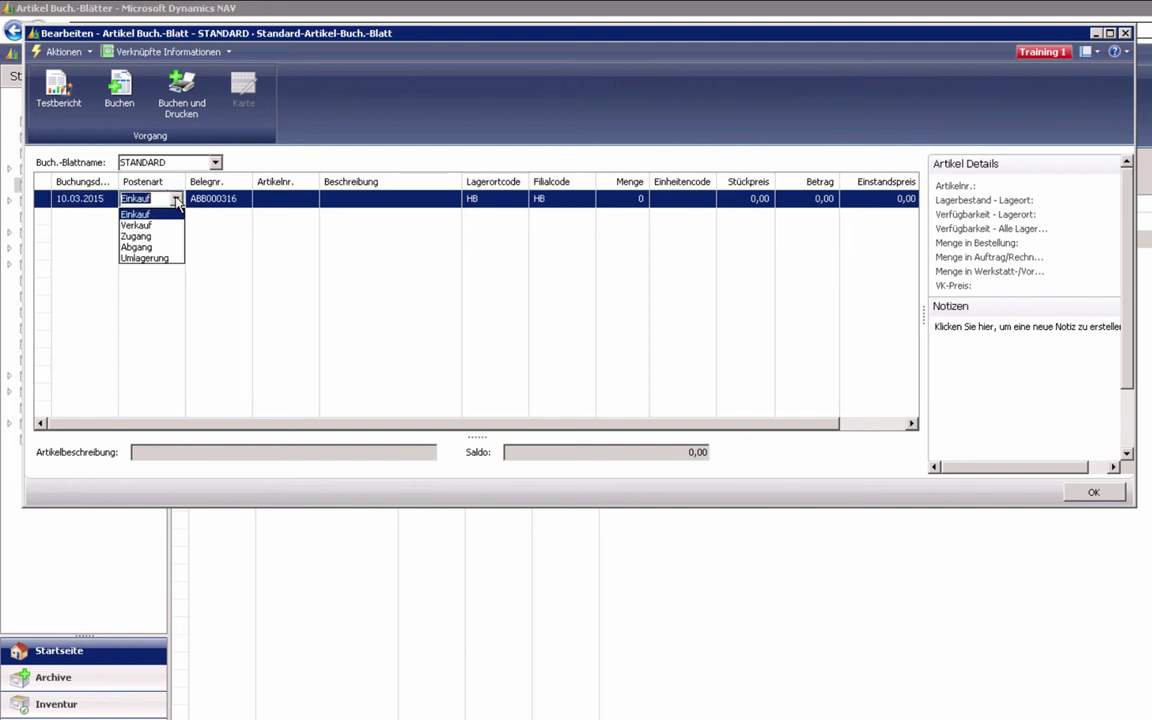
{"action": "left_click", "coordinate": [140, 247]}
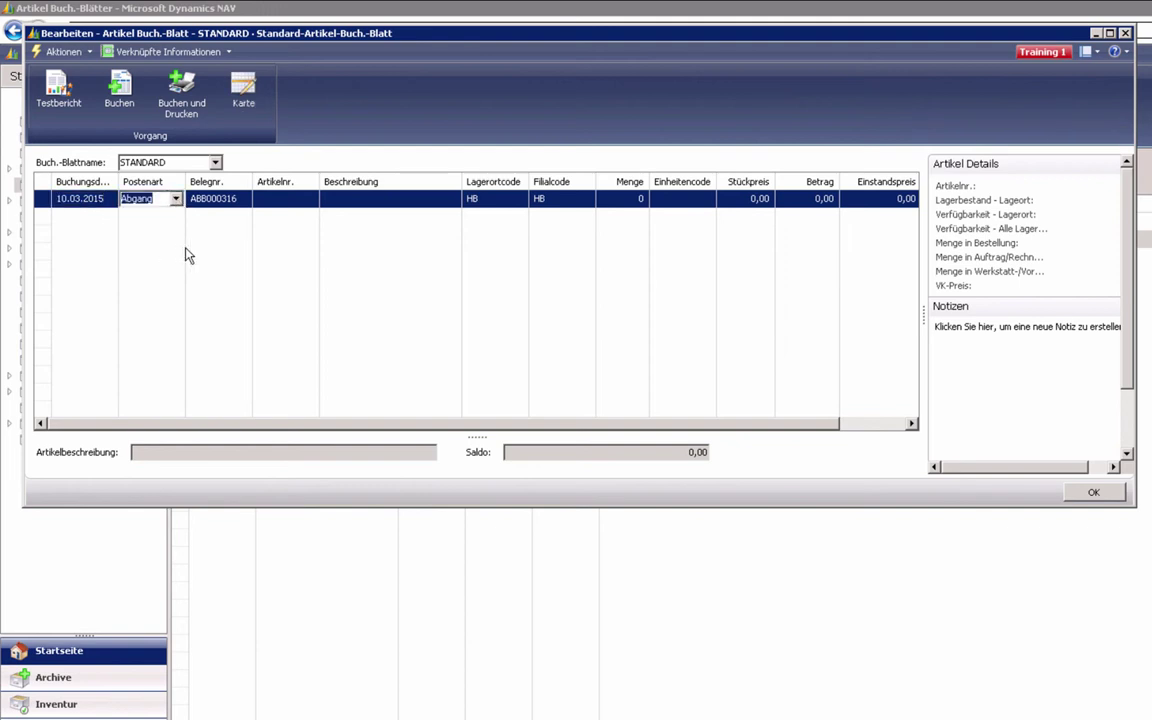
{"action": "left_click", "coordinate": [275, 200]}
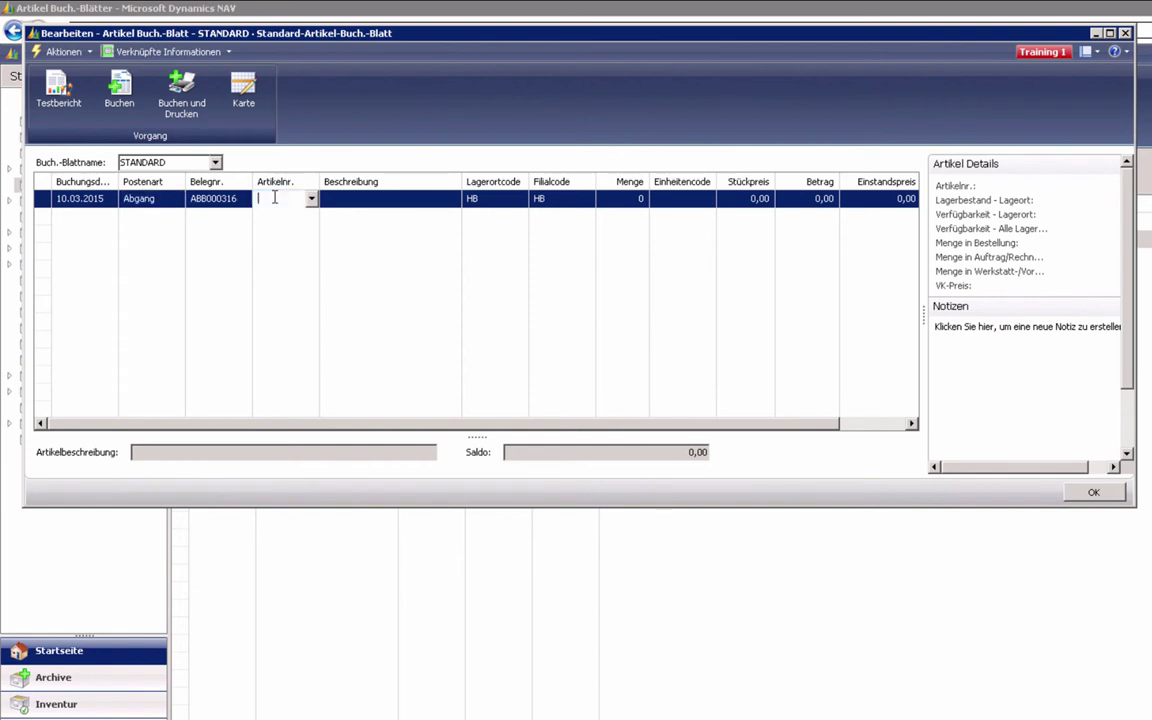
{"action": "key", "text": "ctrl+v"}
{"action": "key", "text": "Tab"}
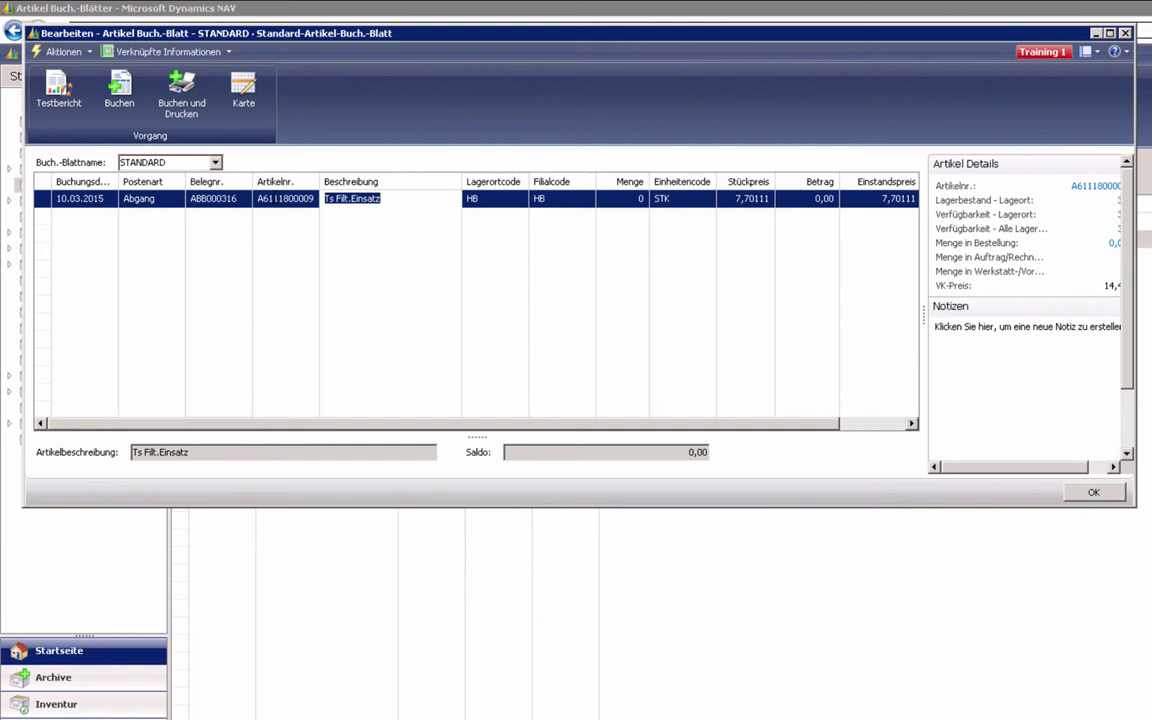
{"action": "left_click", "coordinate": [640, 198]}
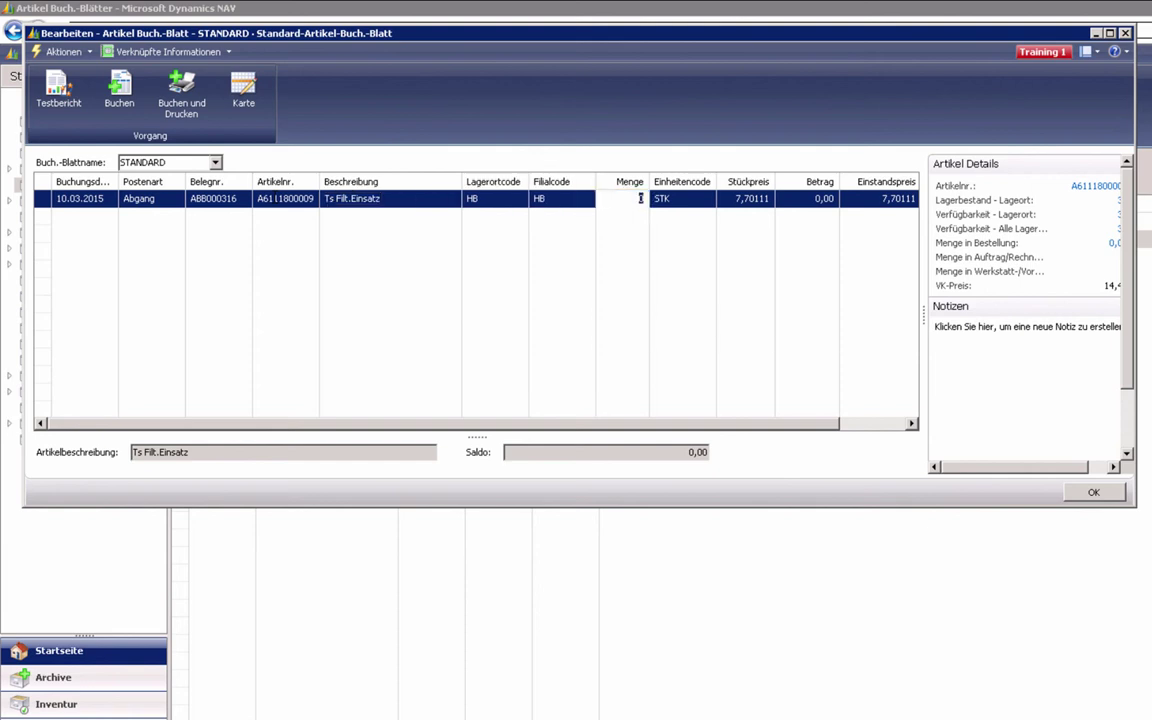
{"action": "type", "text": "2"}
{"action": "key", "text": "Tab"}
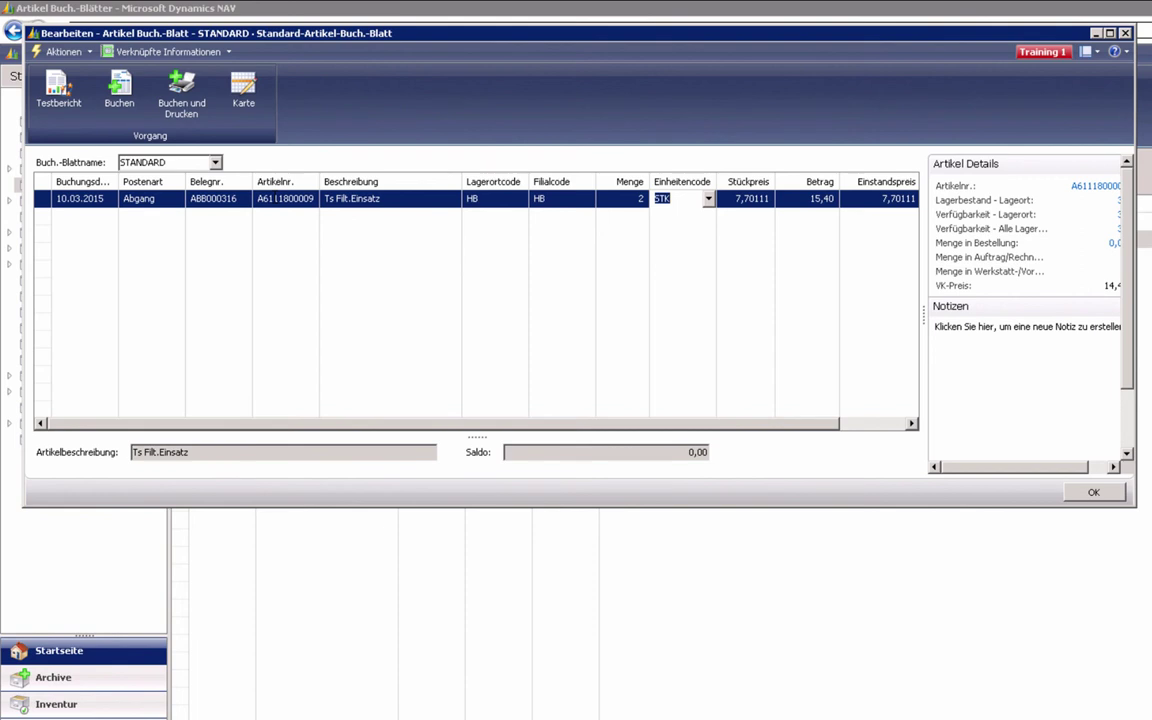
- Post the STANDARD journal line, print its posting report and acknowledge the posting
{"action": "left_click", "coordinate": [193, 108]}
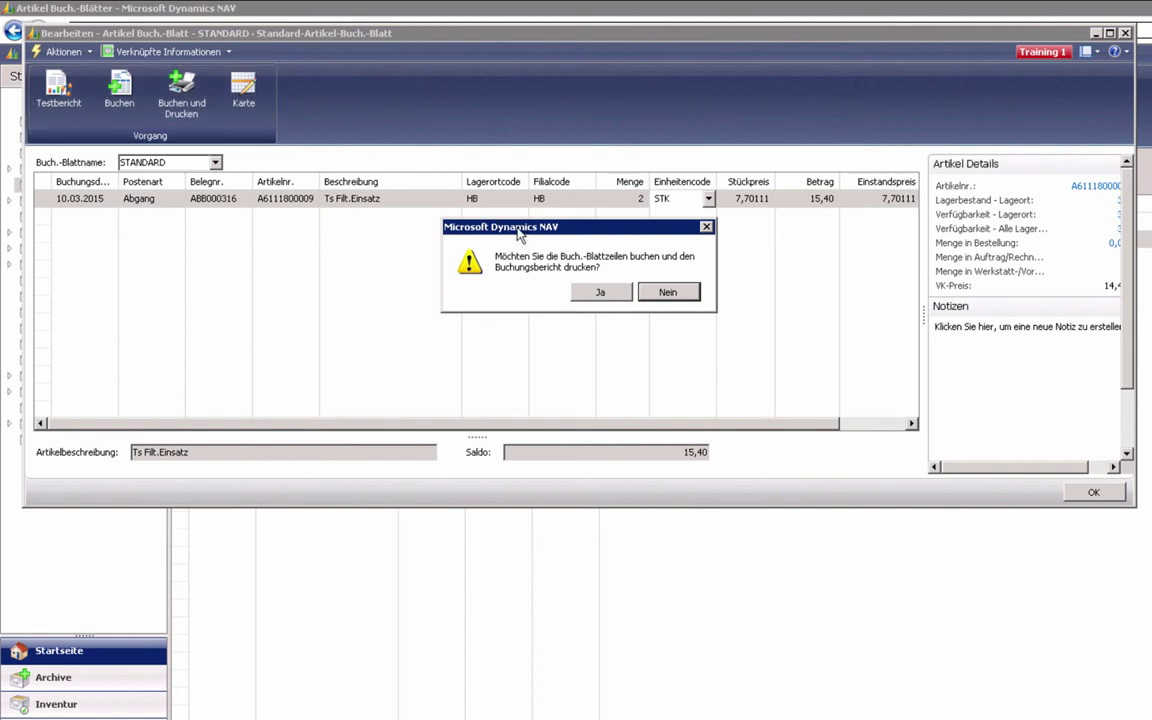
{"action": "left_click", "coordinate": [586, 296]}
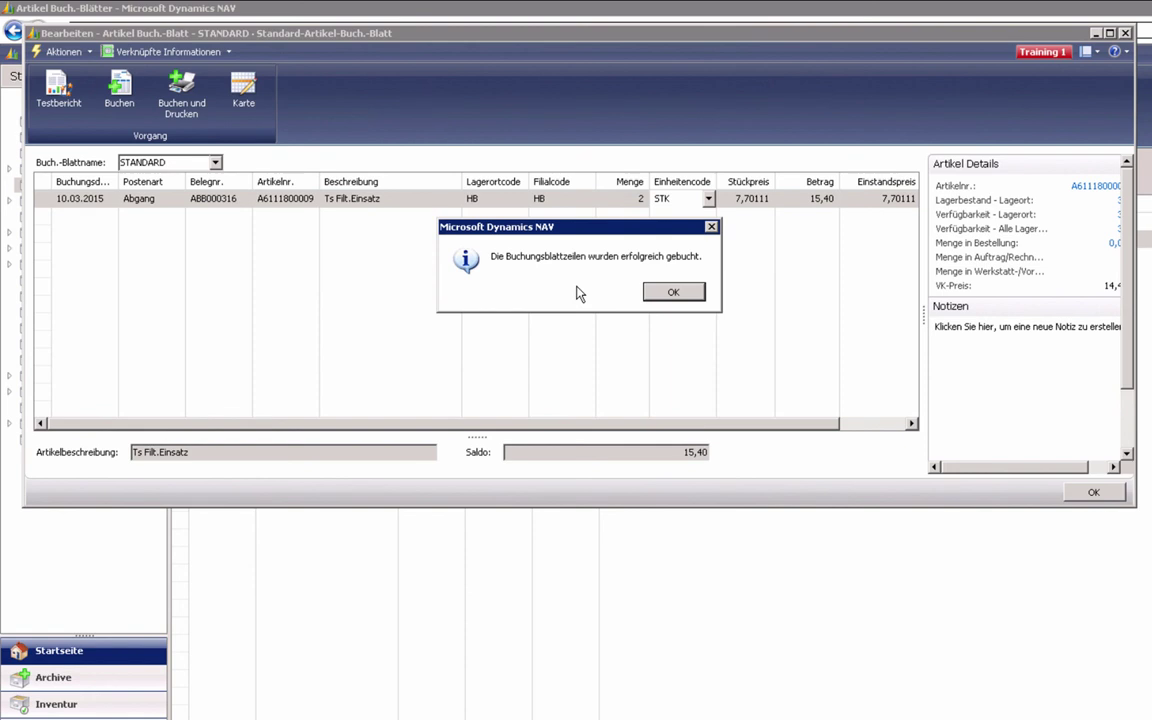
{"action": "left_click", "coordinate": [669, 297]}
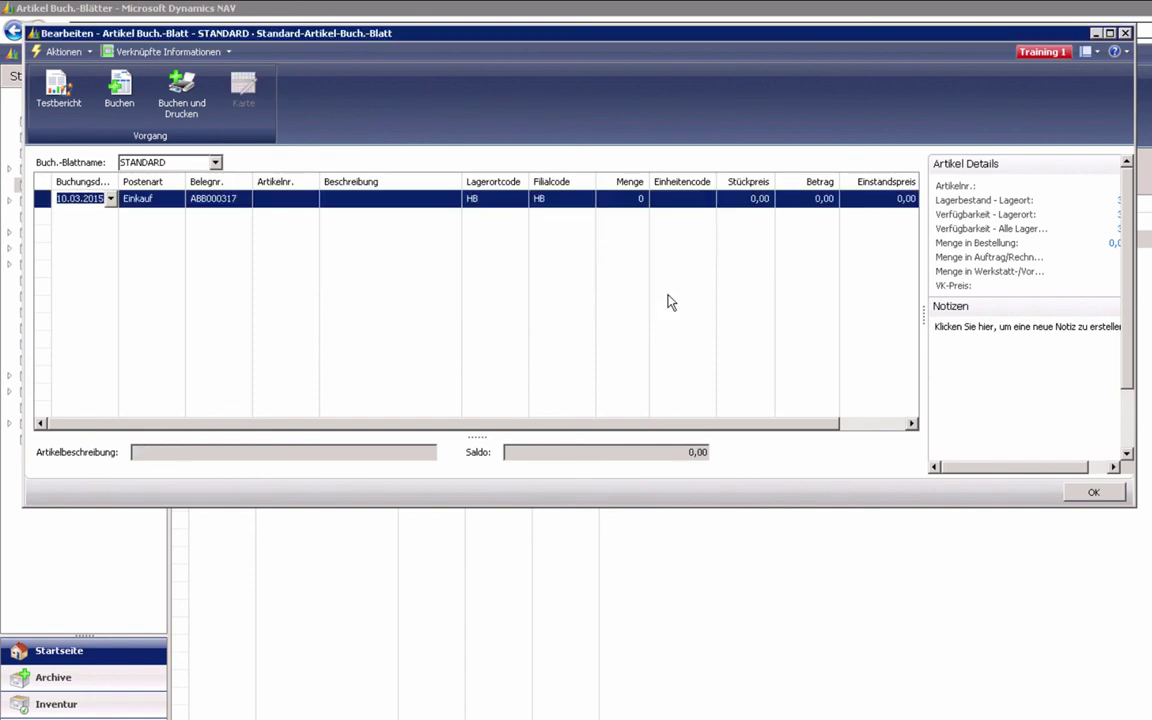